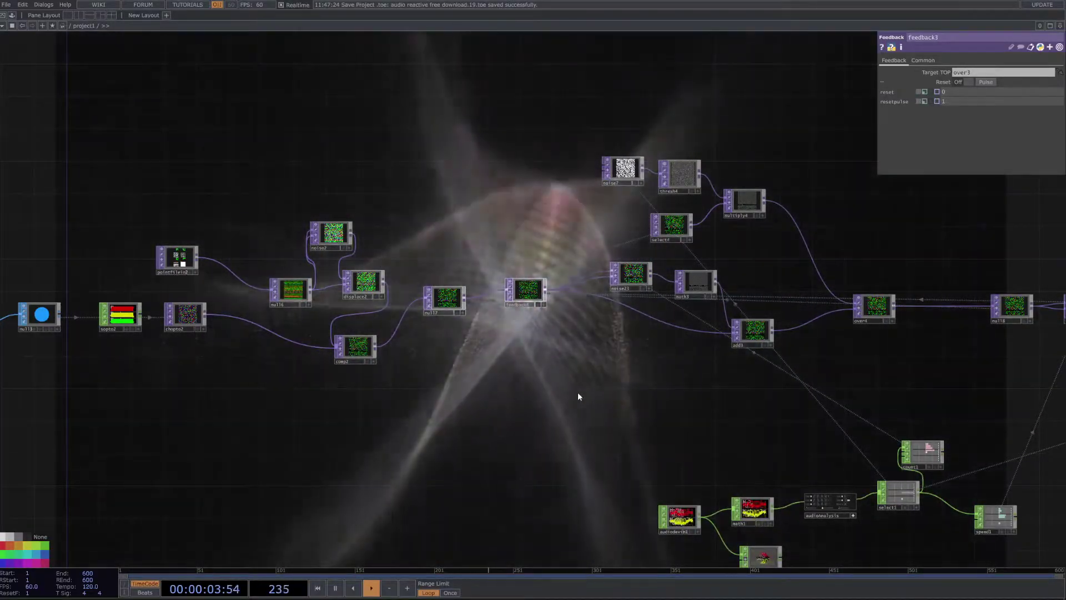
- Survey the whole project network from the point generation chain through the audio nodes to the final render and output nodes
drag(537, 388, 459, 388)
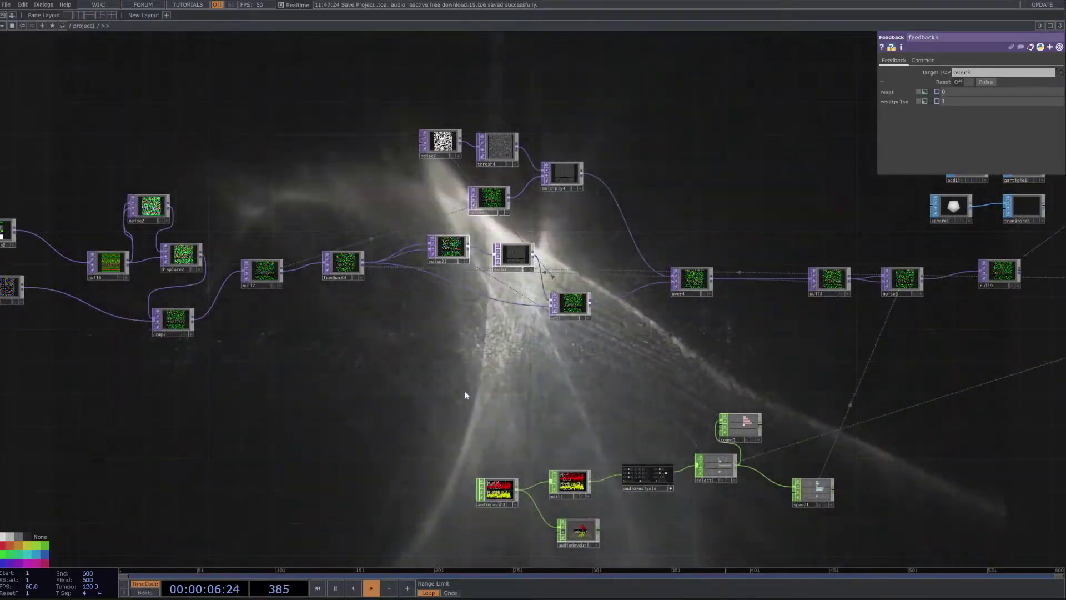
scroll(512, 392, down, 5)
drag(874, 430, 734, 449)
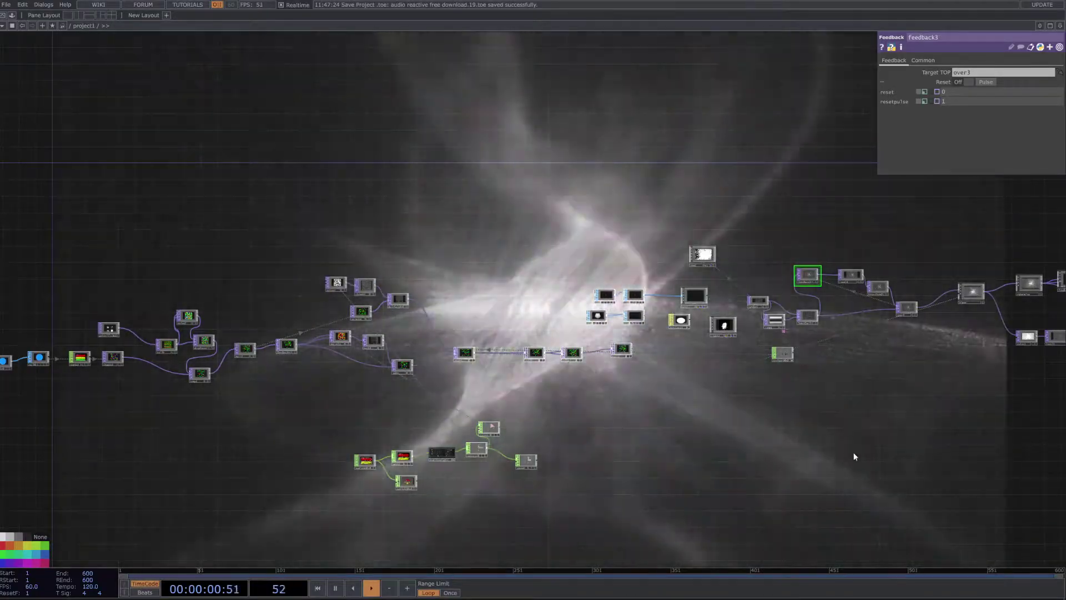
drag(861, 457, 549, 468)
scroll(550, 469, down, 5)
scroll(669, 413, up, 3)
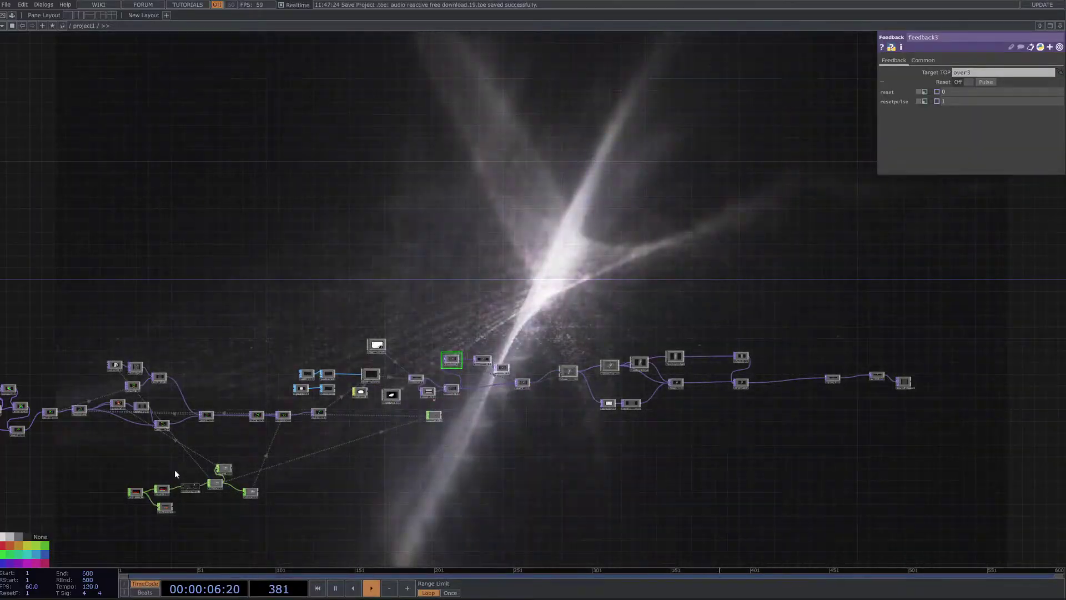
drag(175, 471, 346, 457)
scroll(175, 454, up, 1)
drag(276, 465, 312, 453)
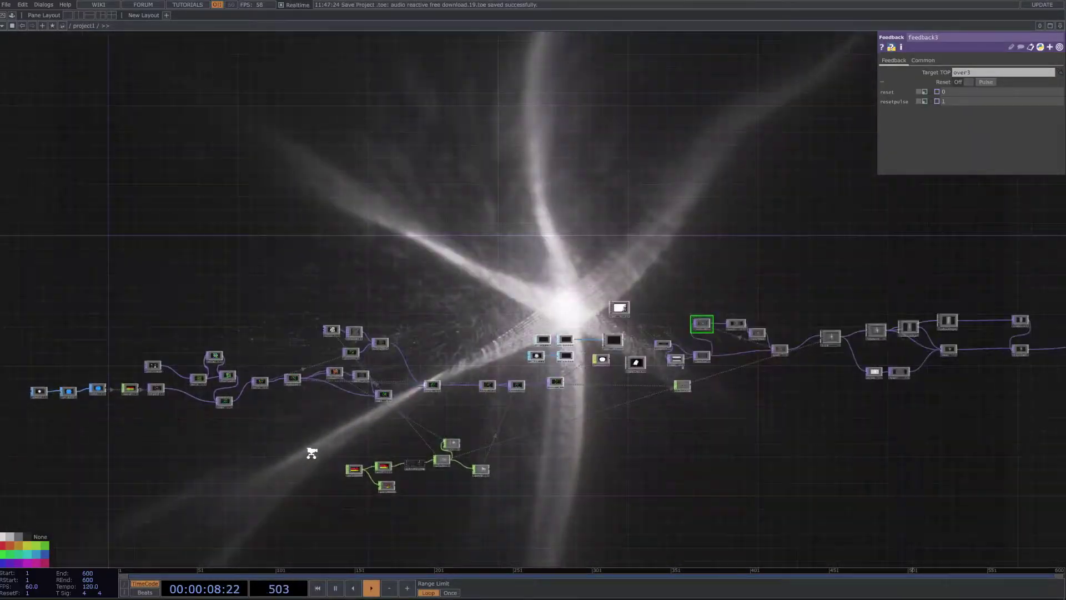
scroll(312, 453, up, 2)
drag(426, 461, 516, 443)
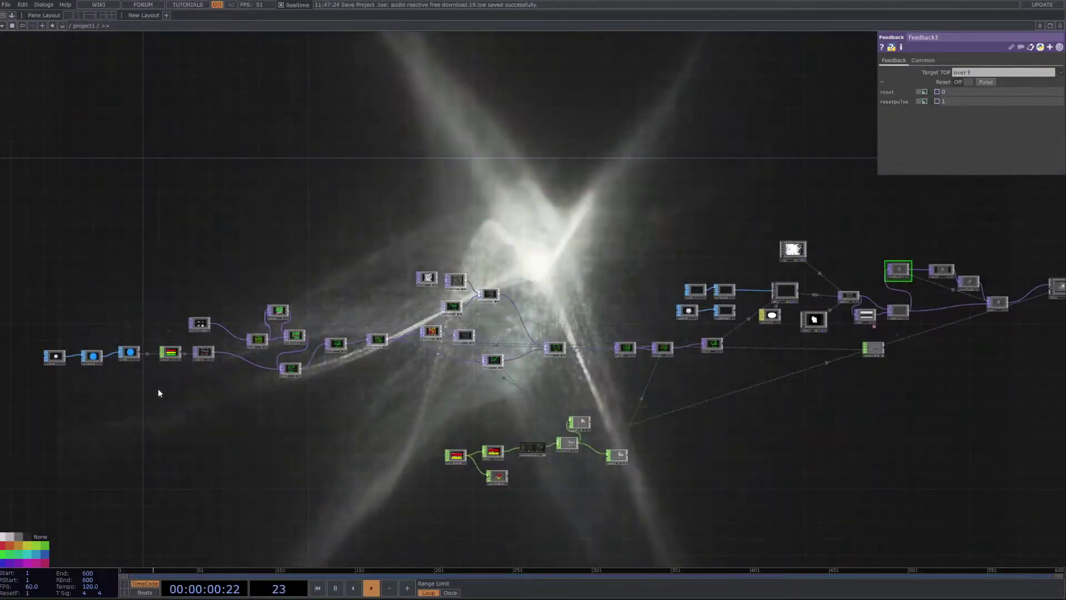
scroll(467, 459, up, 3)
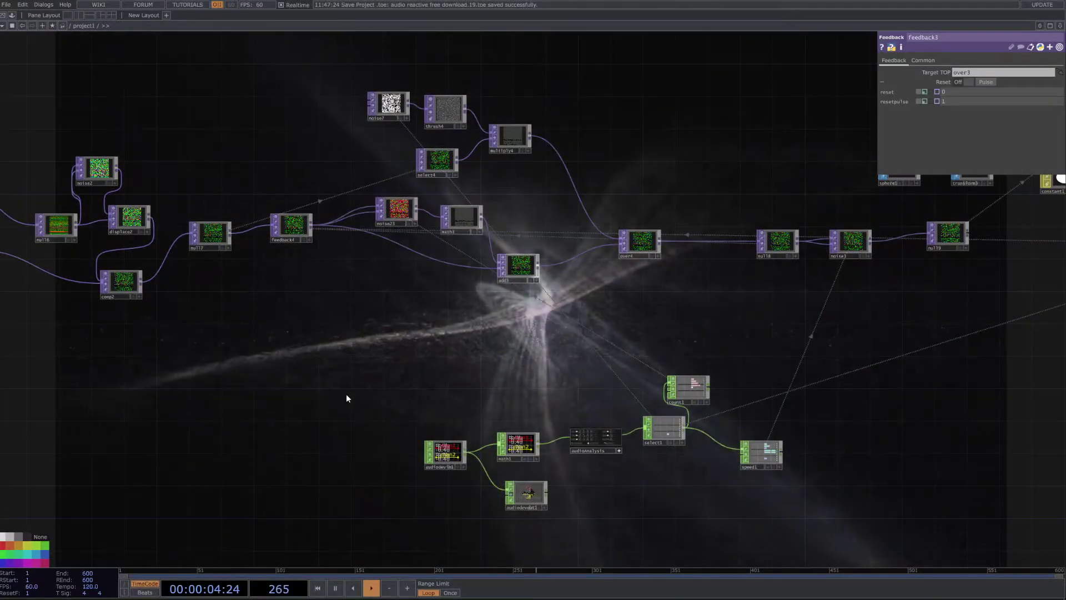
- Examine the parameters of noise3, the audioAnalysis container and the audiodevin1 input in the audio section
drag(501, 340, 463, 332)
drag(762, 249, 636, 246)
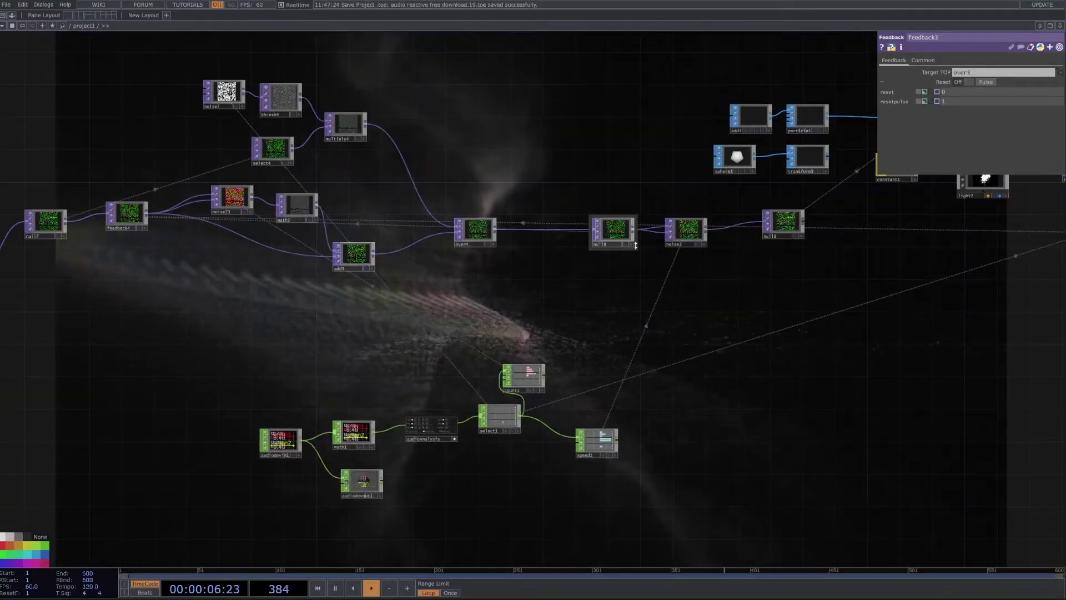
click(694, 238)
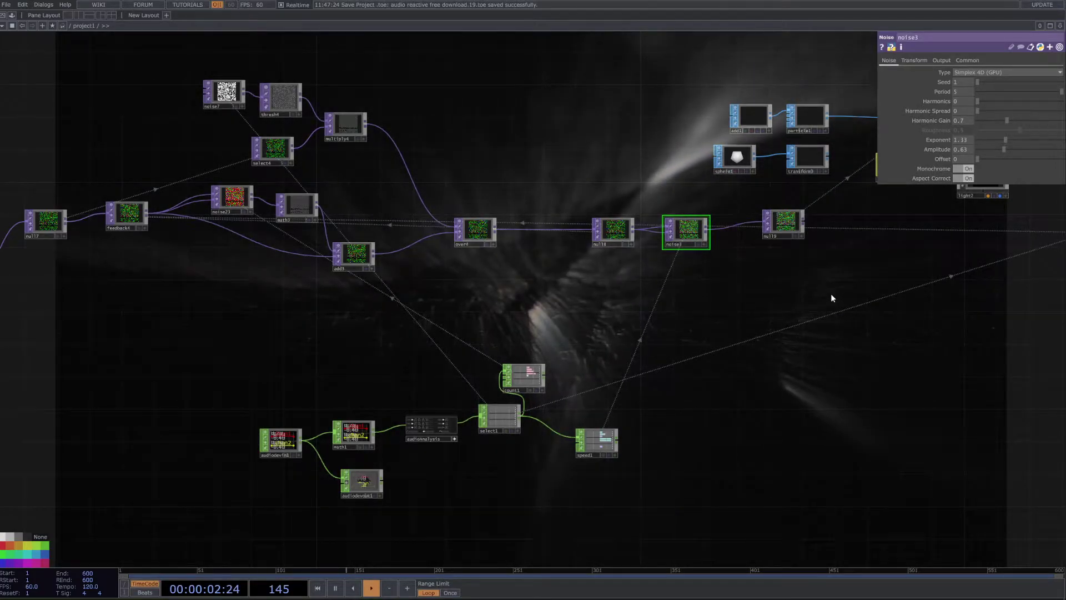
scroll(609, 381, down, 5)
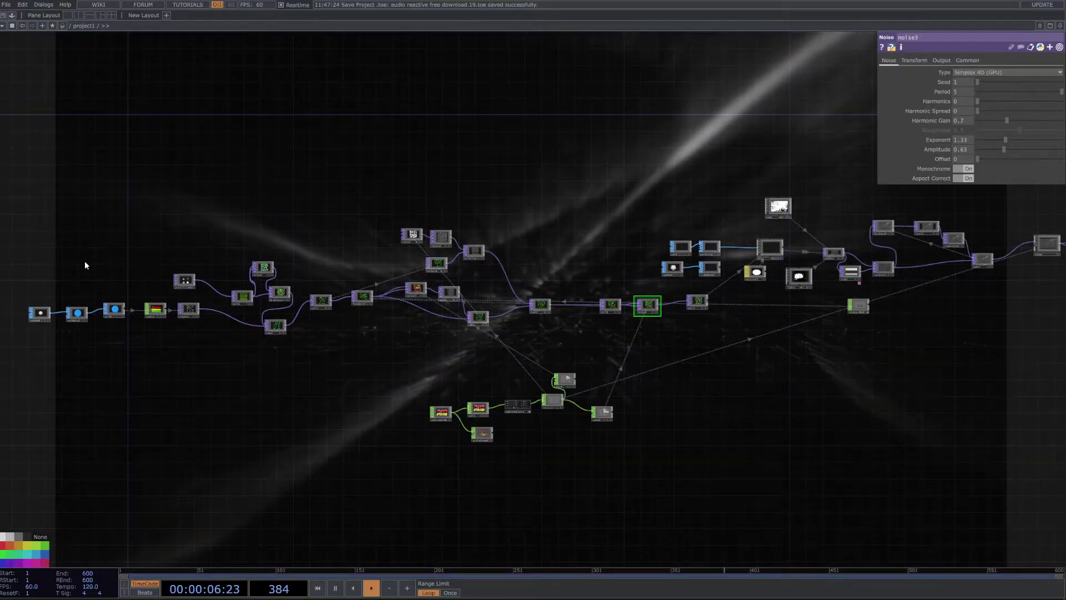
scroll(632, 492, down, 3)
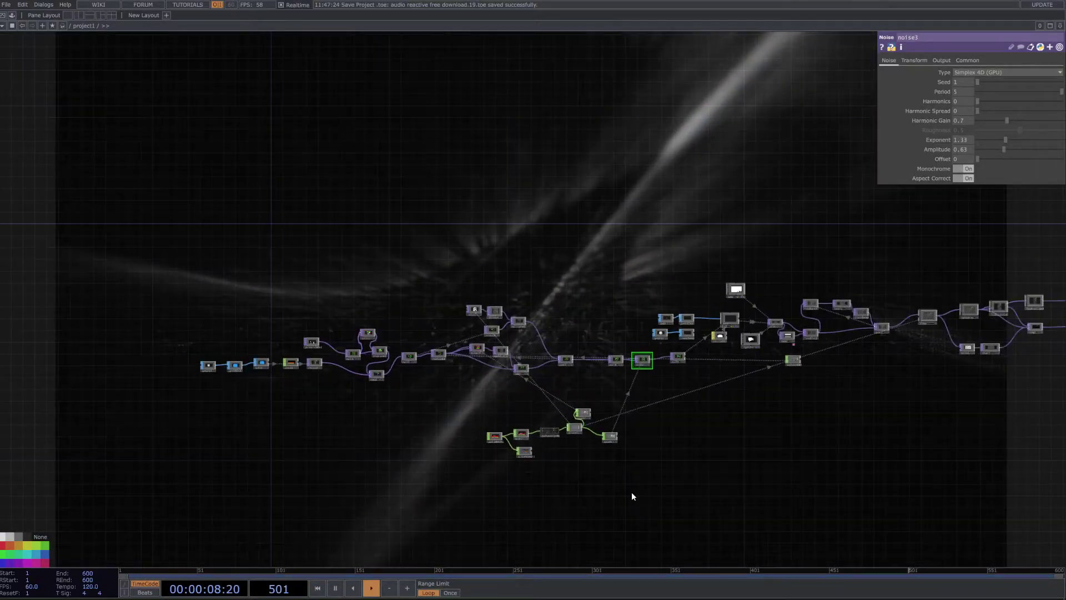
drag(631, 491, 561, 436)
right_drag(371, 333, 563, 433)
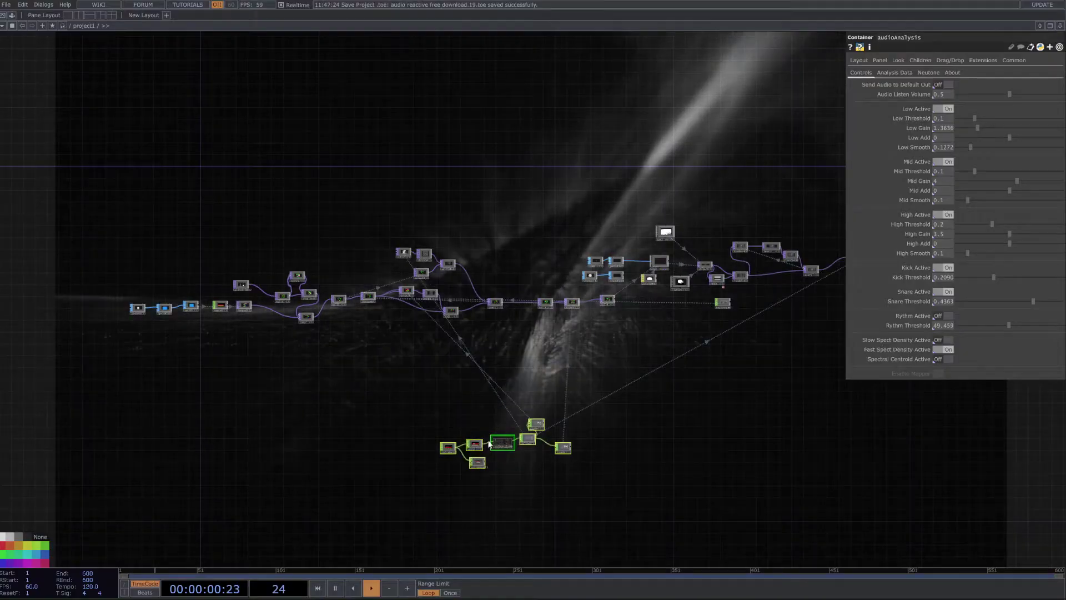
scroll(471, 451, up, 4)
click(408, 447)
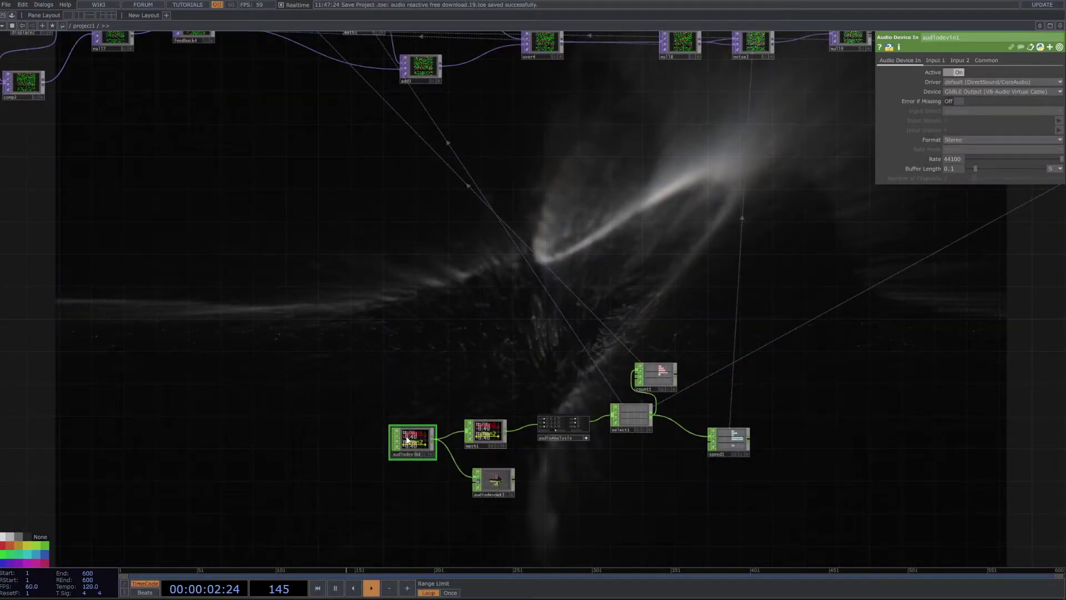
scroll(406, 437, up, 2)
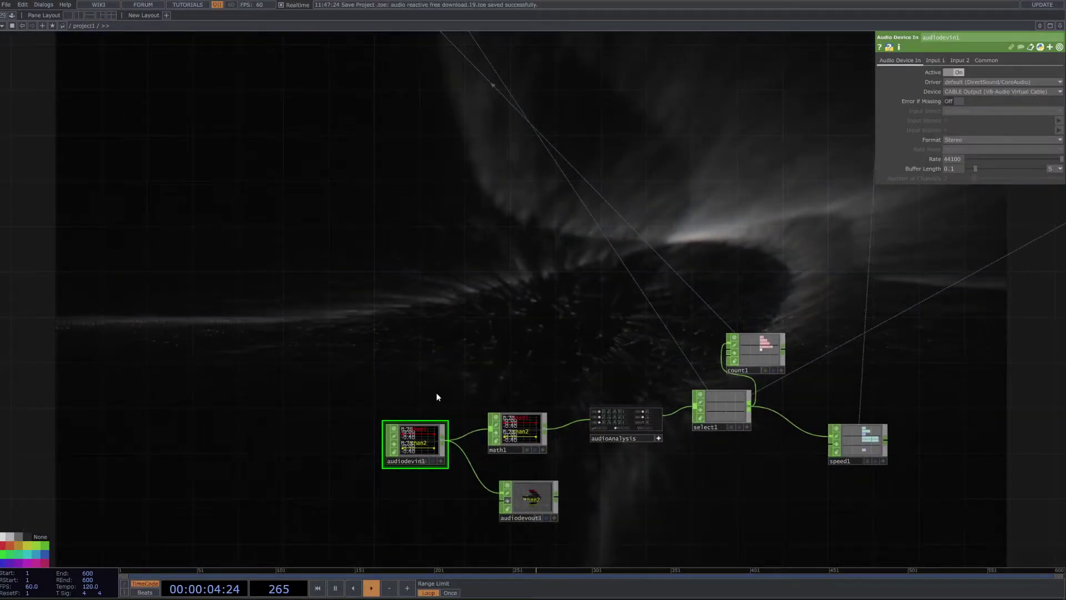
- Place a trial Audio File In CHOP above audiodevin1 and delete it again
key(Tab)
text(a)
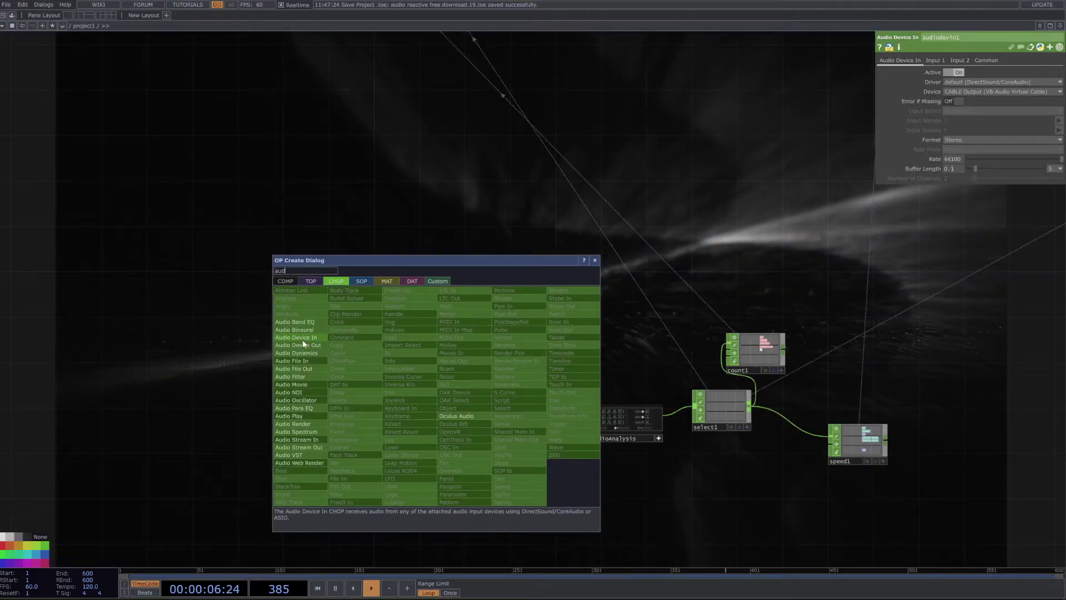
text(ud)
click(312, 362)
click(363, 361)
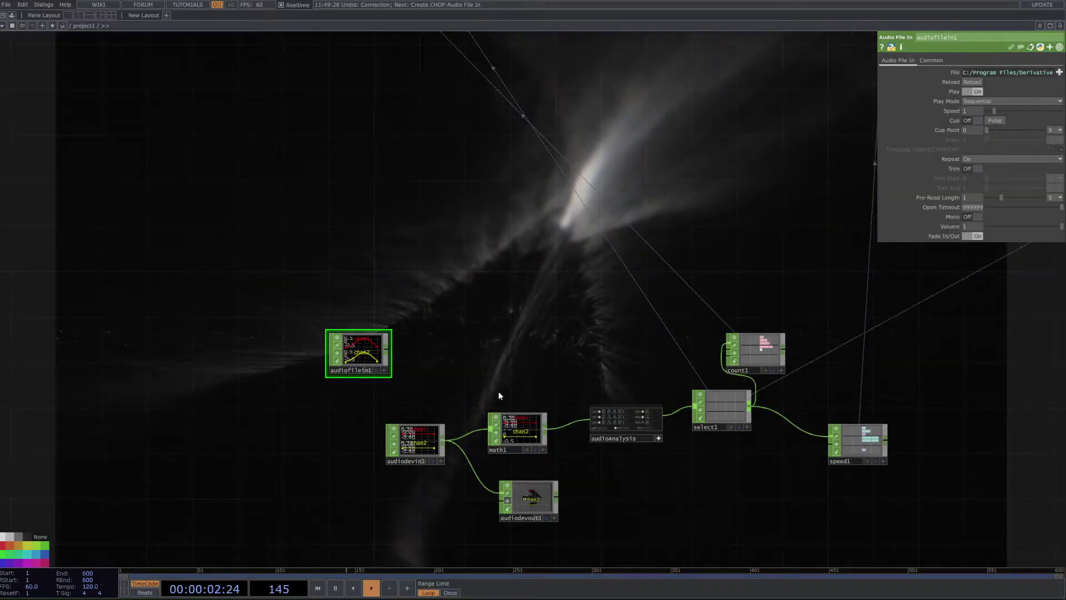
key(Delete)
- Examine the parameters of audiodevout1, the source nodes sphere3 and pointfilein2, and the comp2 composite
scroll(522, 461, down, 4)
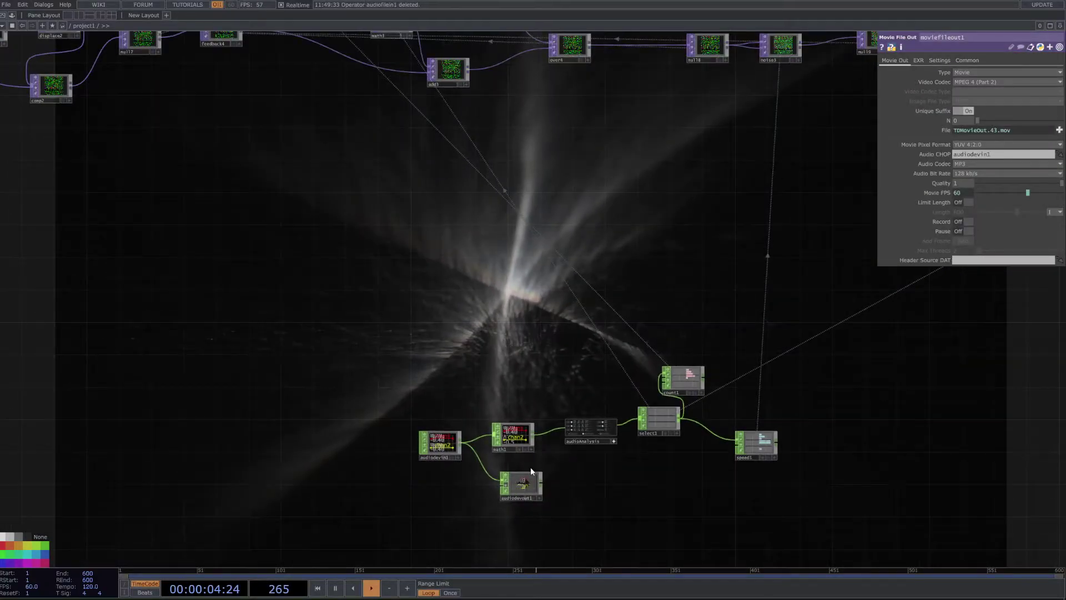
click(521, 485)
scroll(520, 489, down, 5)
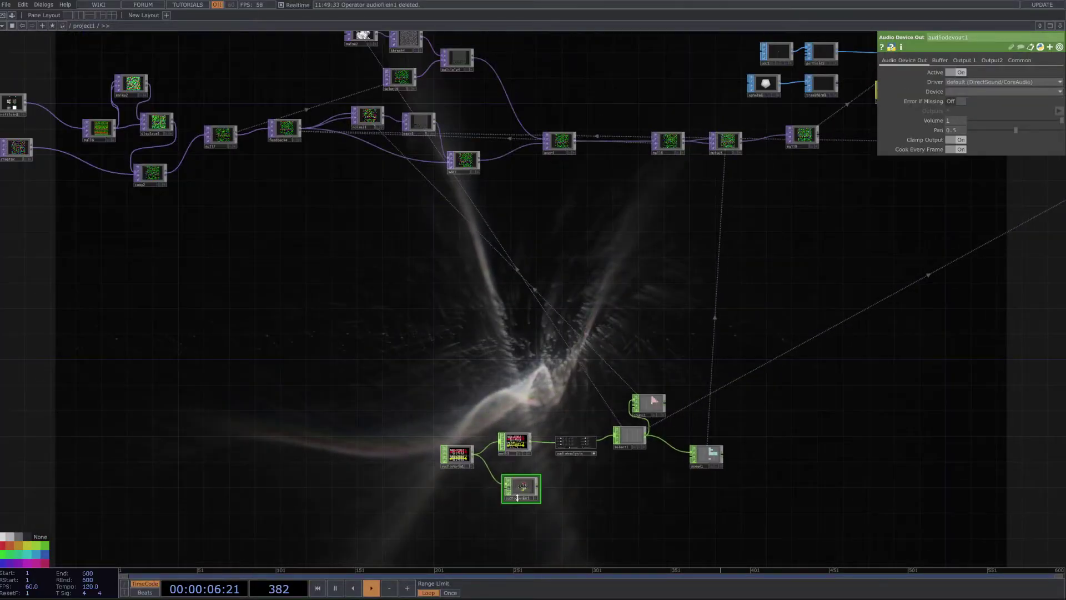
drag(140, 399, 357, 411)
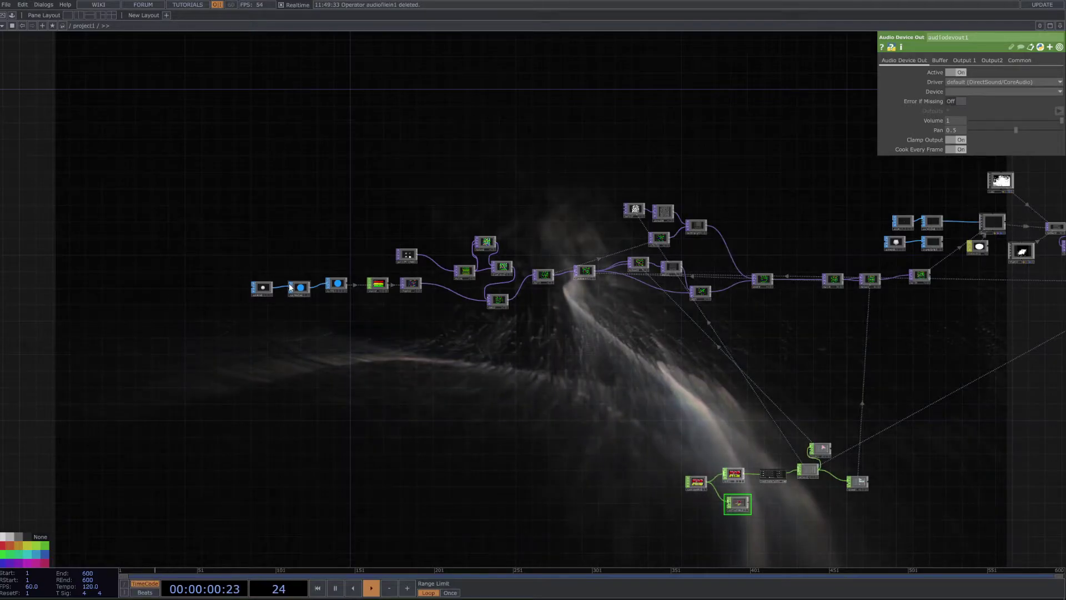
right_drag(183, 209, 368, 335)
scroll(278, 294, up, 7)
click(213, 269)
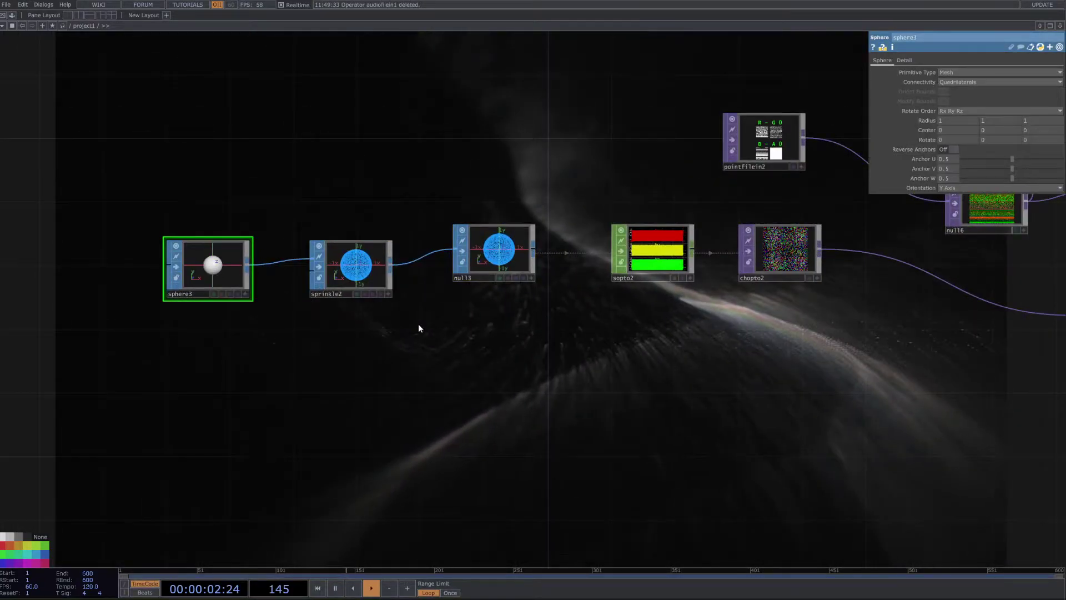
scroll(320, 375, down, 4)
click(543, 260)
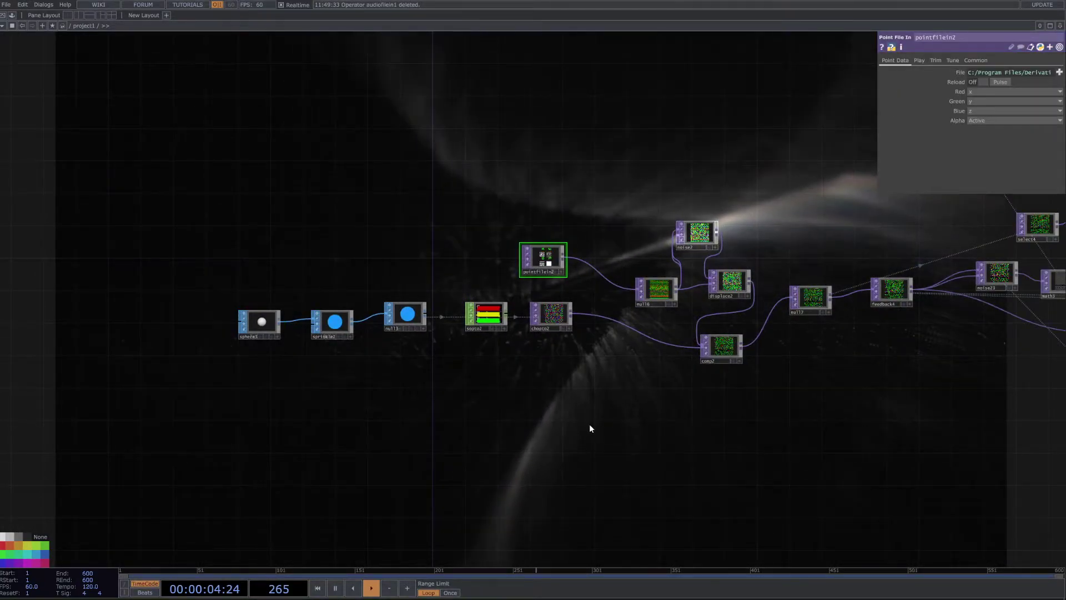
drag(572, 455, 326, 421)
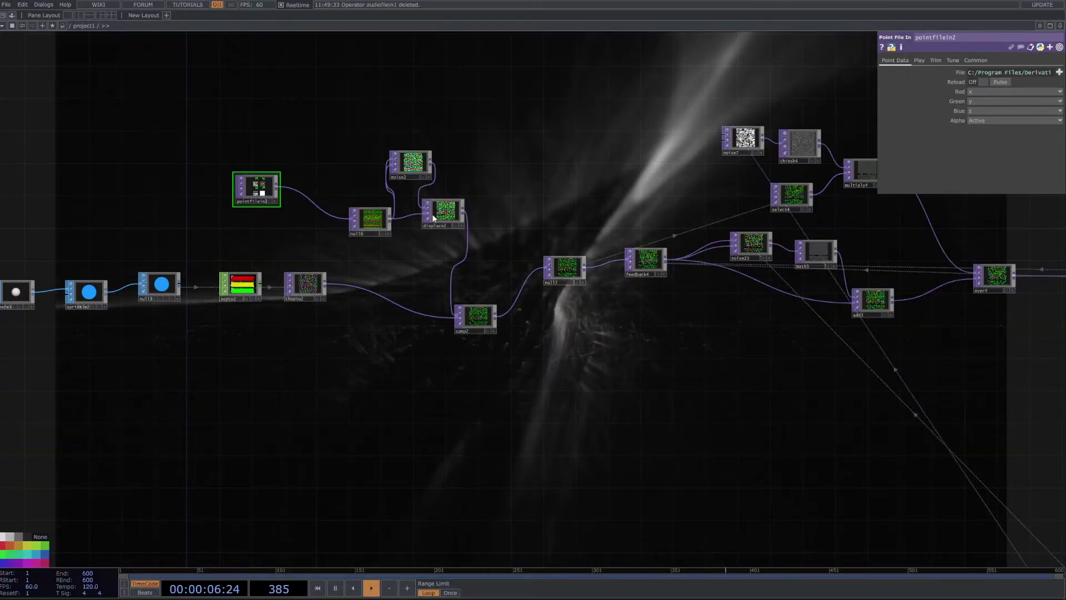
click(475, 314)
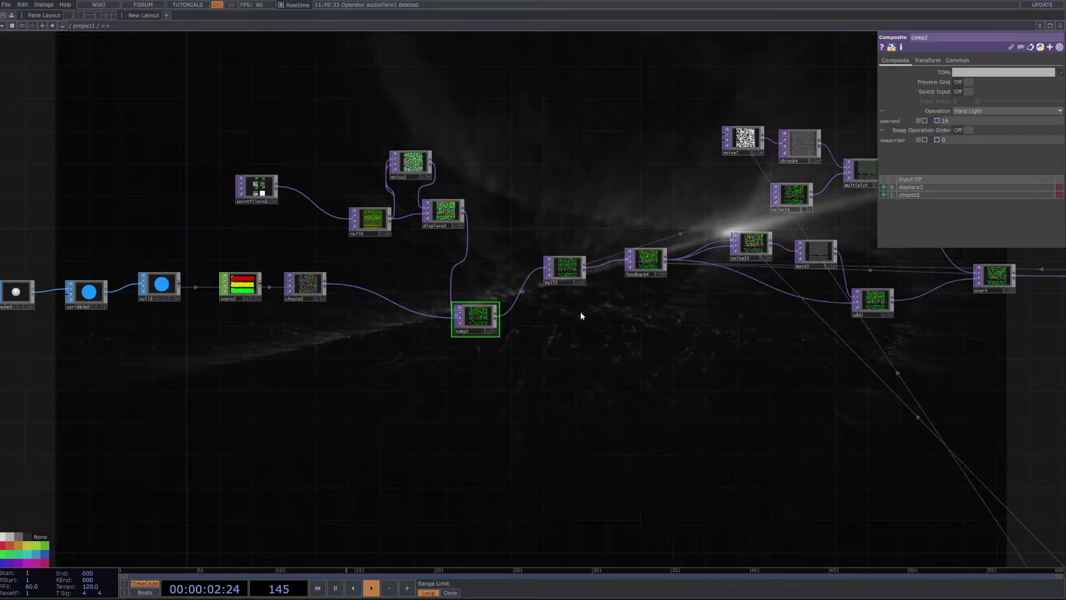
- Try a different Threshold on thresh4 and a Multiply of about -0.16 on math3, undoing the Multiply change
drag(691, 343, 558, 352)
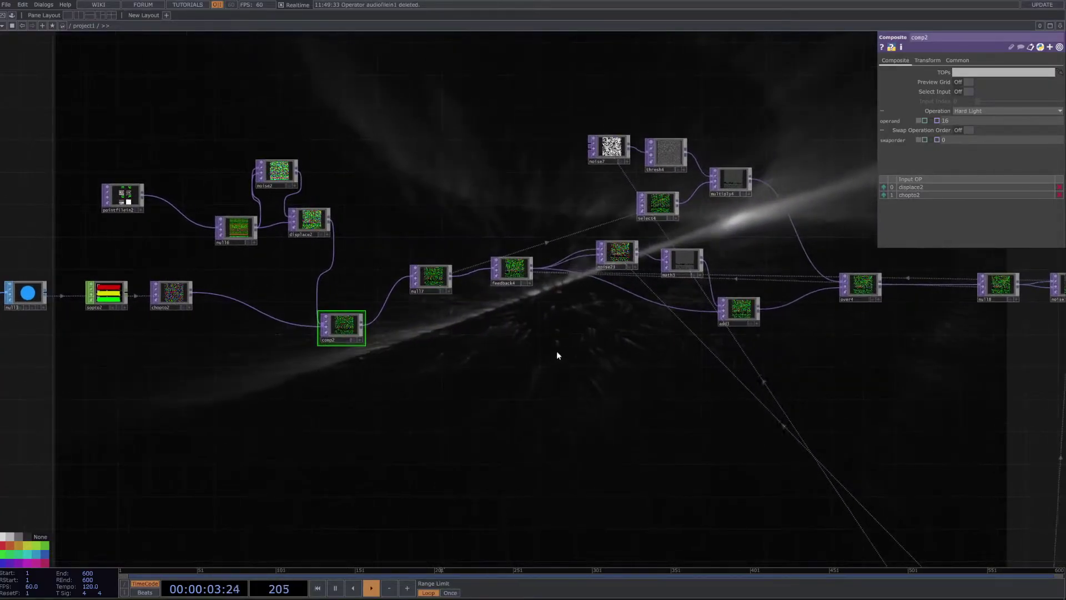
click(694, 264)
click(728, 176)
click(666, 151)
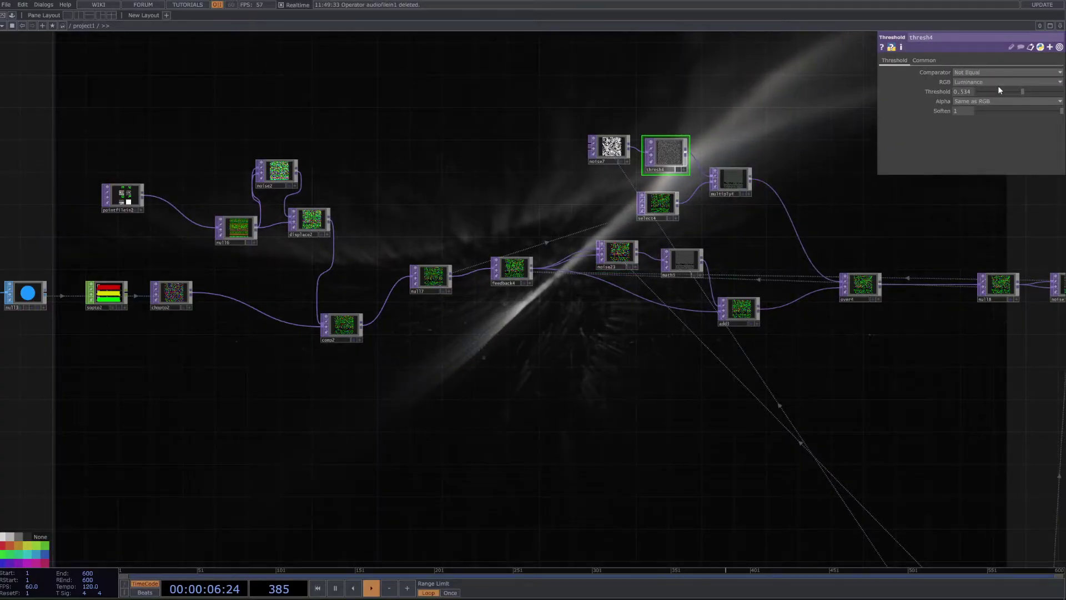
mouse_move(998, 92)
mouse_down()
mouse_move(969, 92)
mouse_move(1063, 93)
mouse_move(1004, 82)
mouse_up()
click(691, 265)
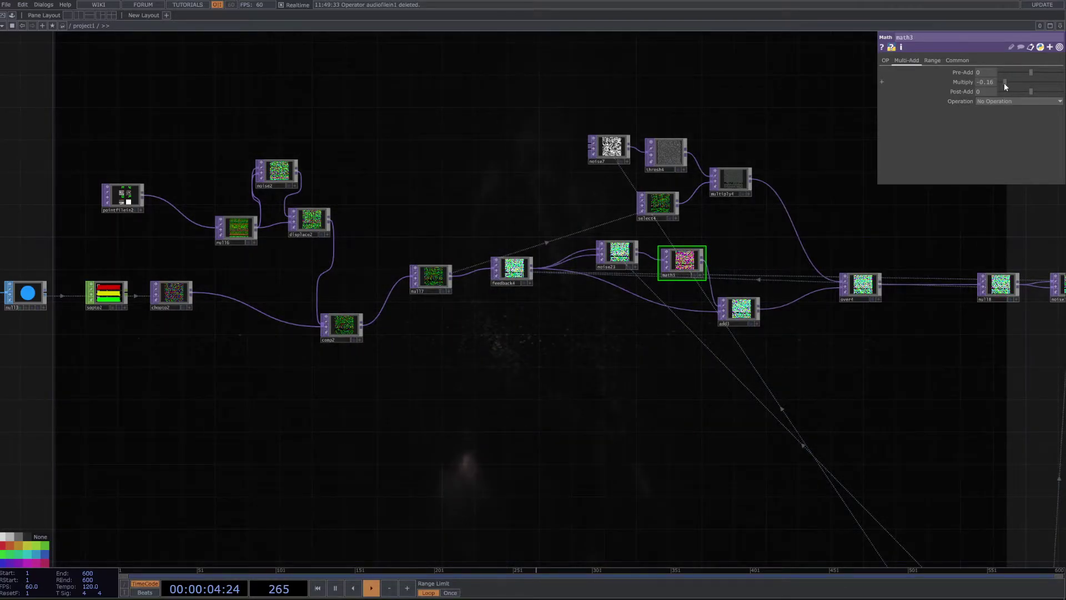
key(ctrl+z)
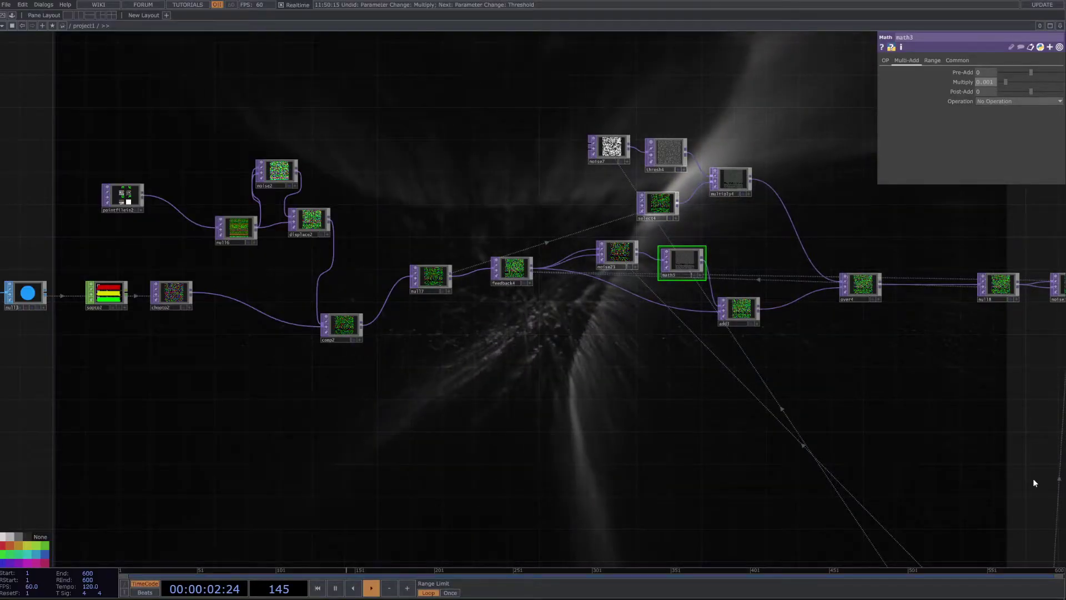
- Examine the particle1 node and the point position chain that starts at sphere3 and pointfilein2
scroll(861, 497, down, 3)
drag(990, 400, 706, 353)
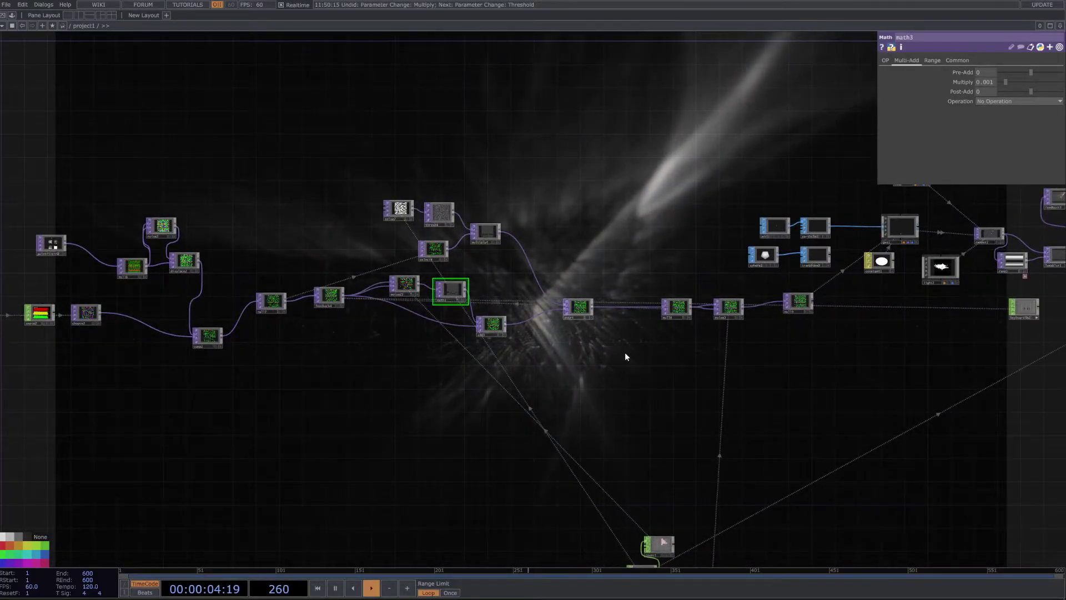
click(812, 226)
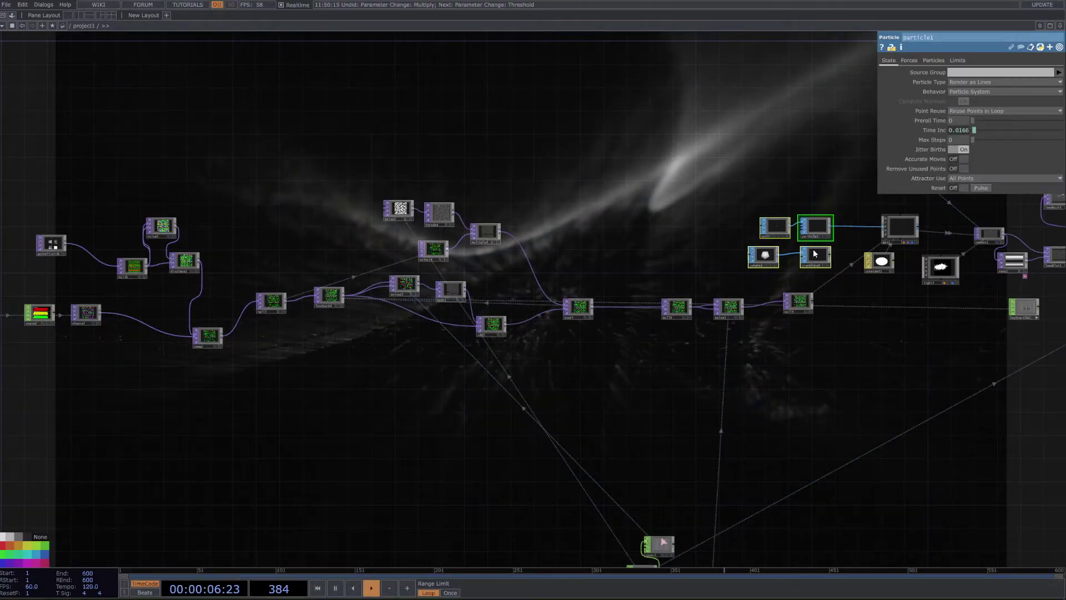
scroll(740, 323, down, 2)
drag(268, 293, 450, 327)
scroll(451, 326, down, 3)
right_drag(151, 241, 926, 422)
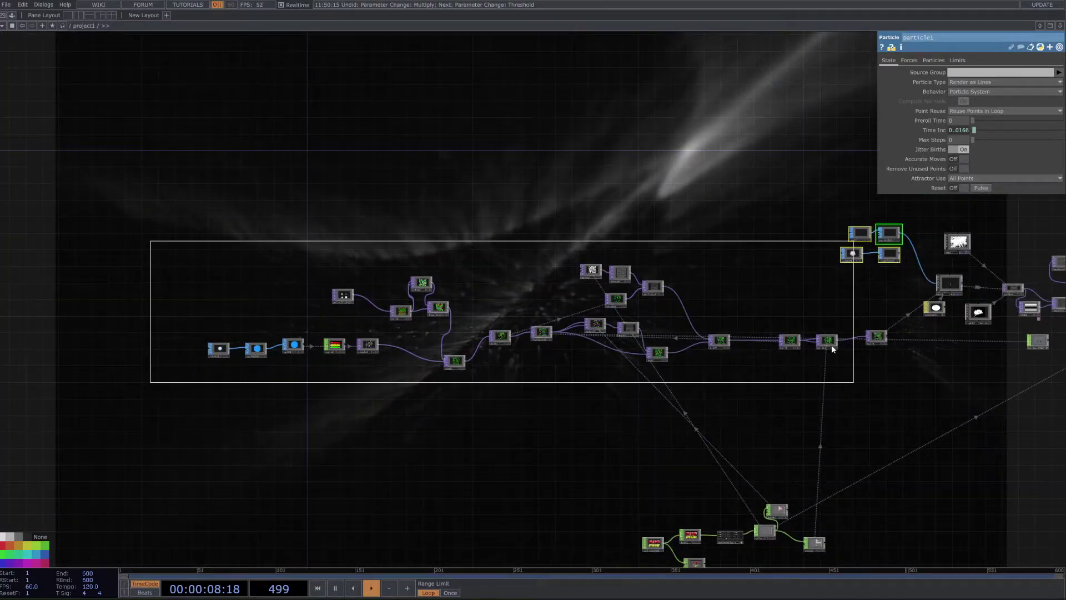
right_drag(832, 345, 800, 272)
drag(398, 287, 319, 284)
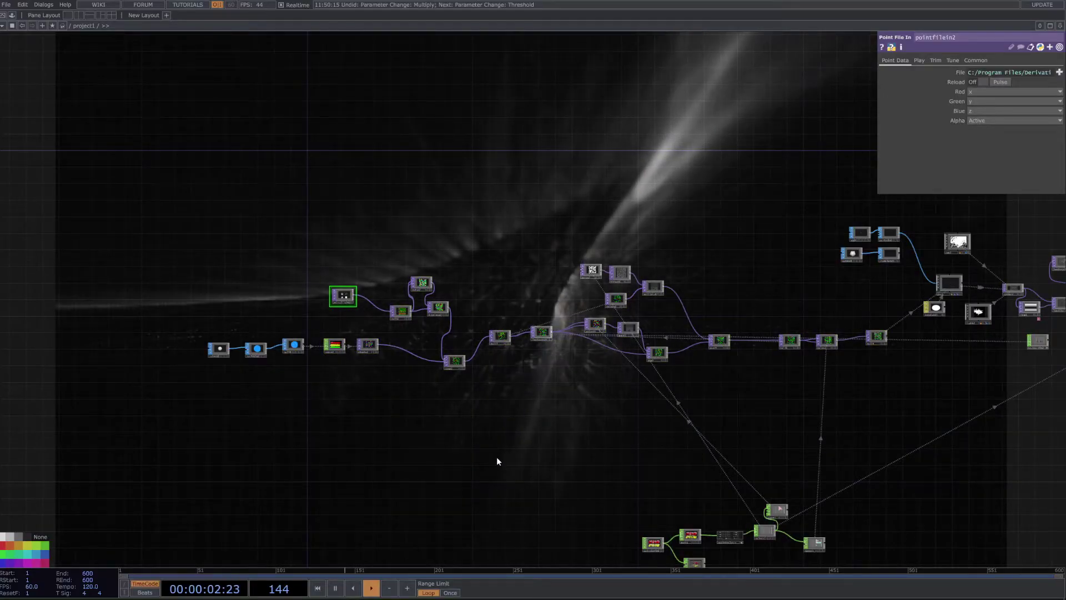
scroll(541, 437, up, 3)
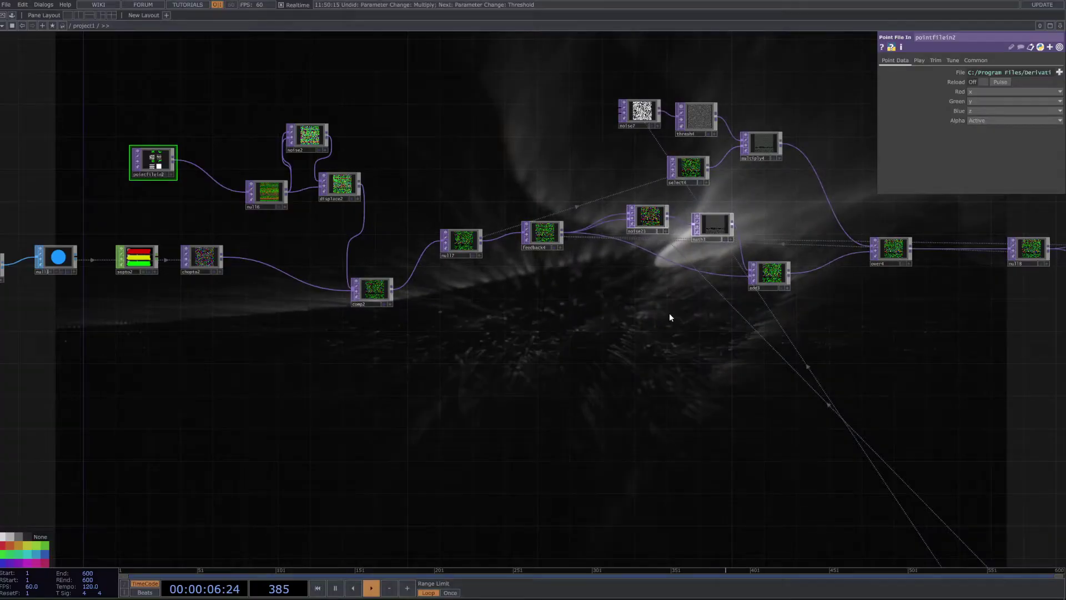
drag(140, 351, 288, 316)
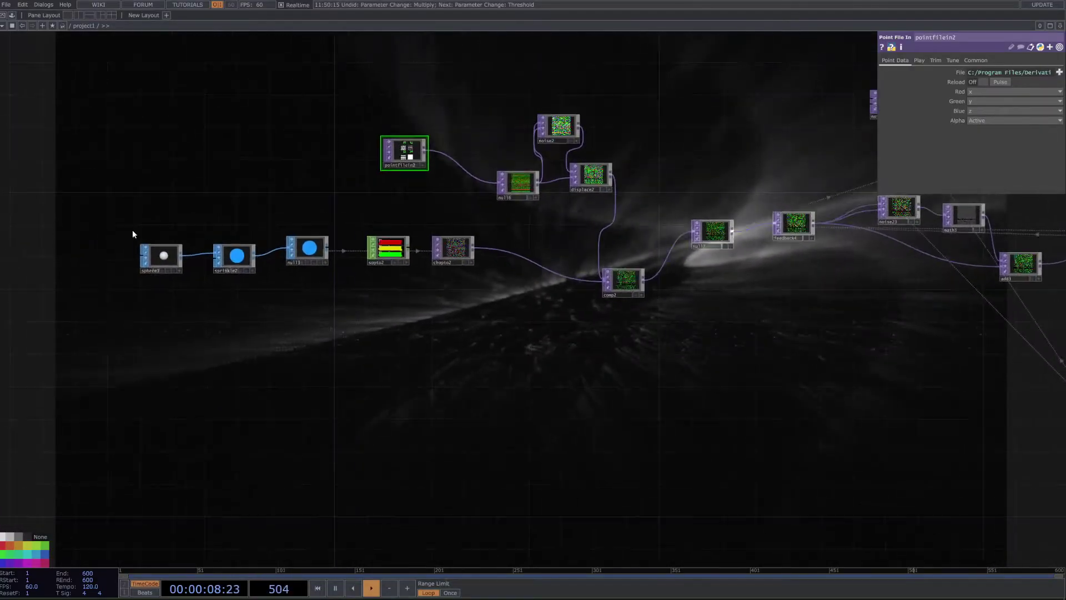
drag(132, 228, 190, 256)
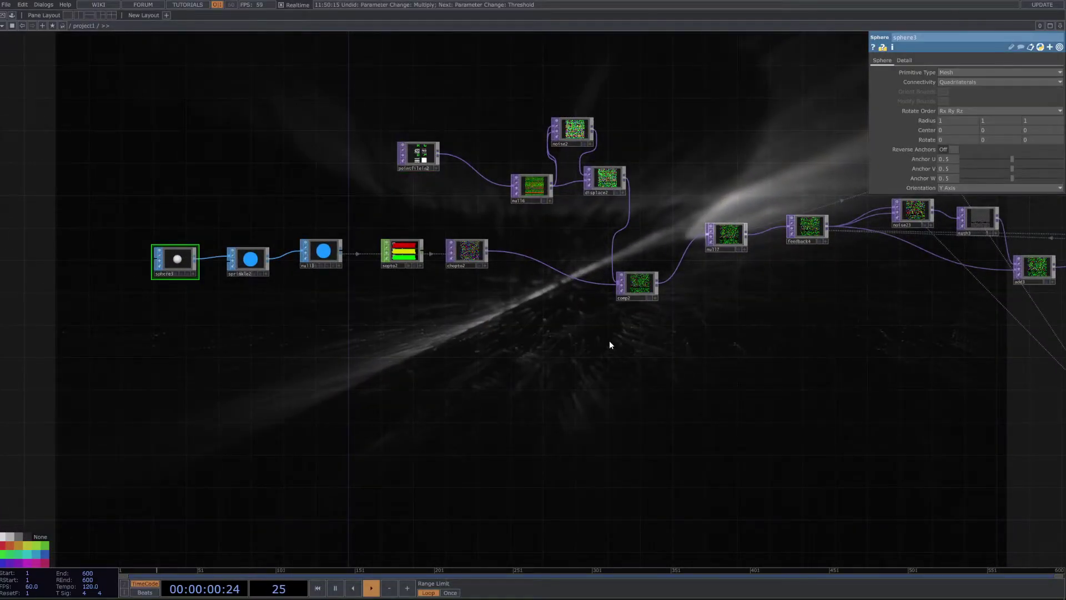
- Try other blend operations on the comp2 composite and leave its Operation on Minimum
drag(639, 318, 465, 324)
scroll(466, 325, up, 4)
click(491, 271)
scroll(502, 312, down, 4)
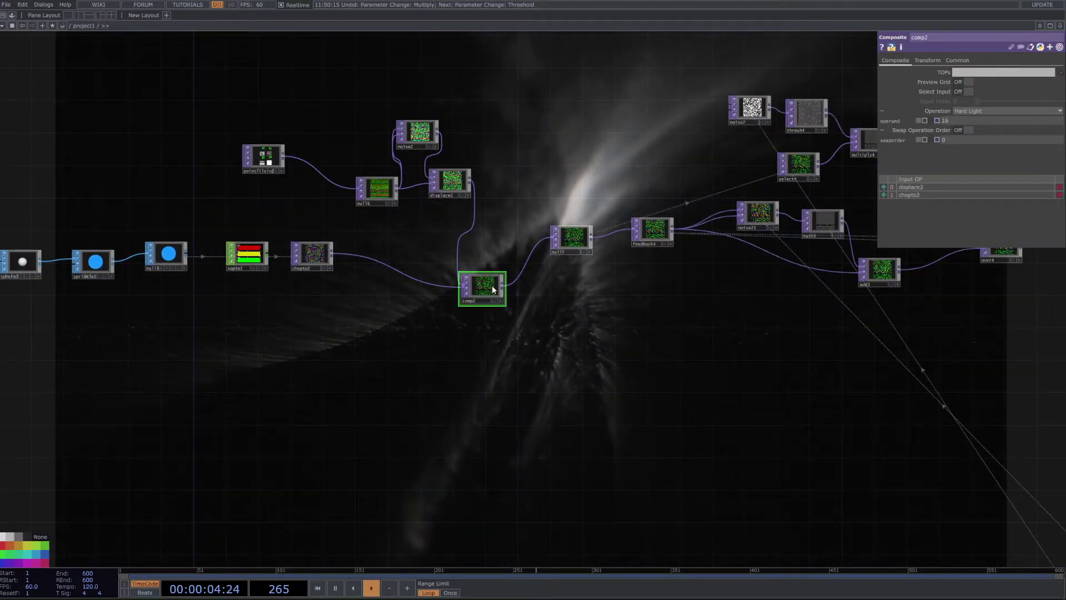
drag(968, 121, 975, 113)
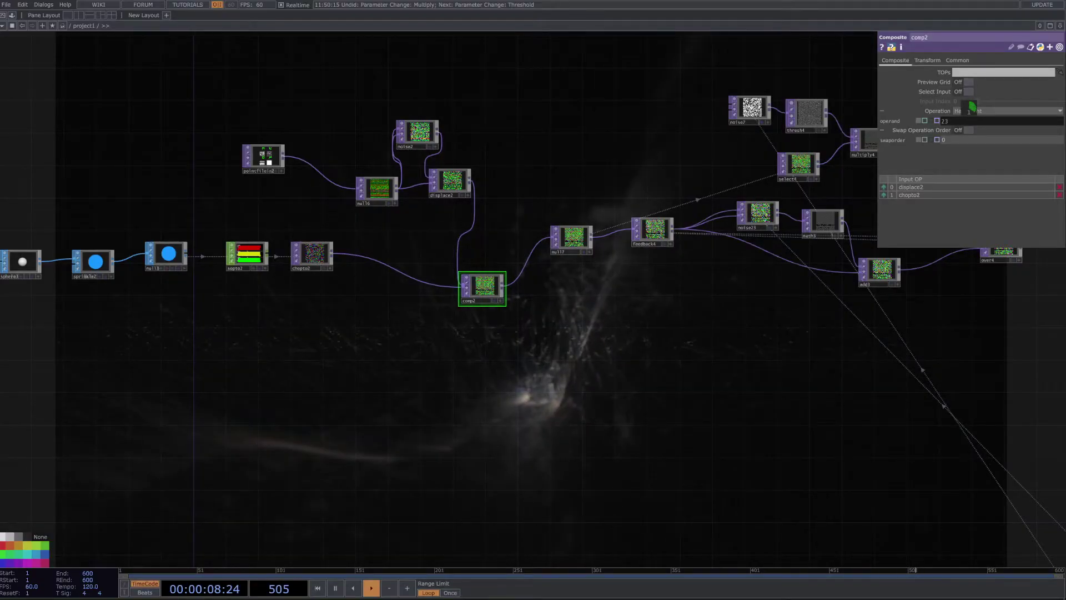
- Examine the nodes between feedback4 and over4, including the parameters of noise7
drag(580, 341, 341, 383)
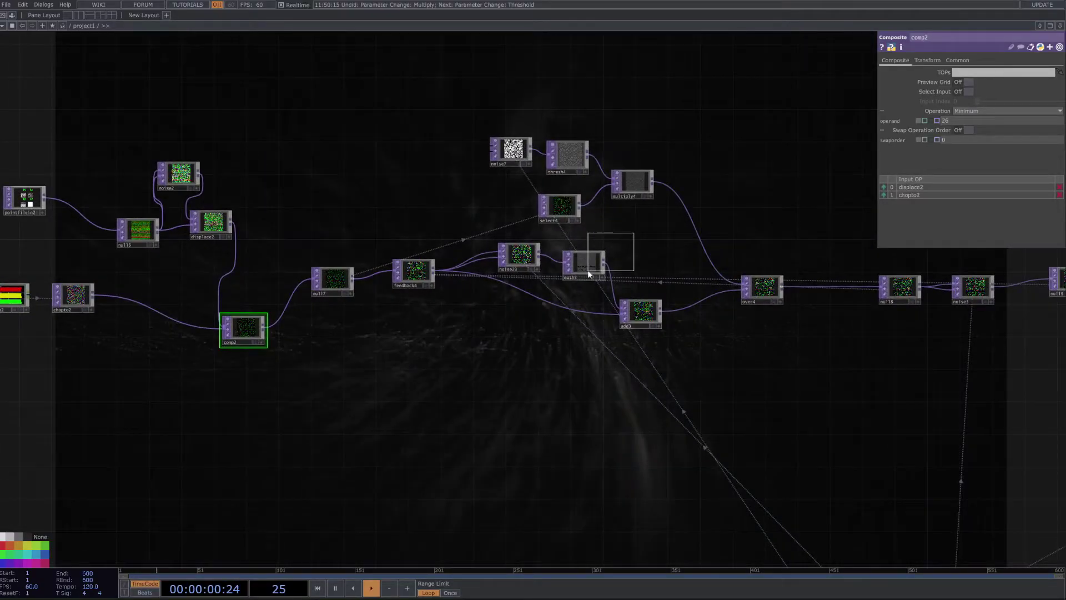
right_drag(588, 270, 588, 271)
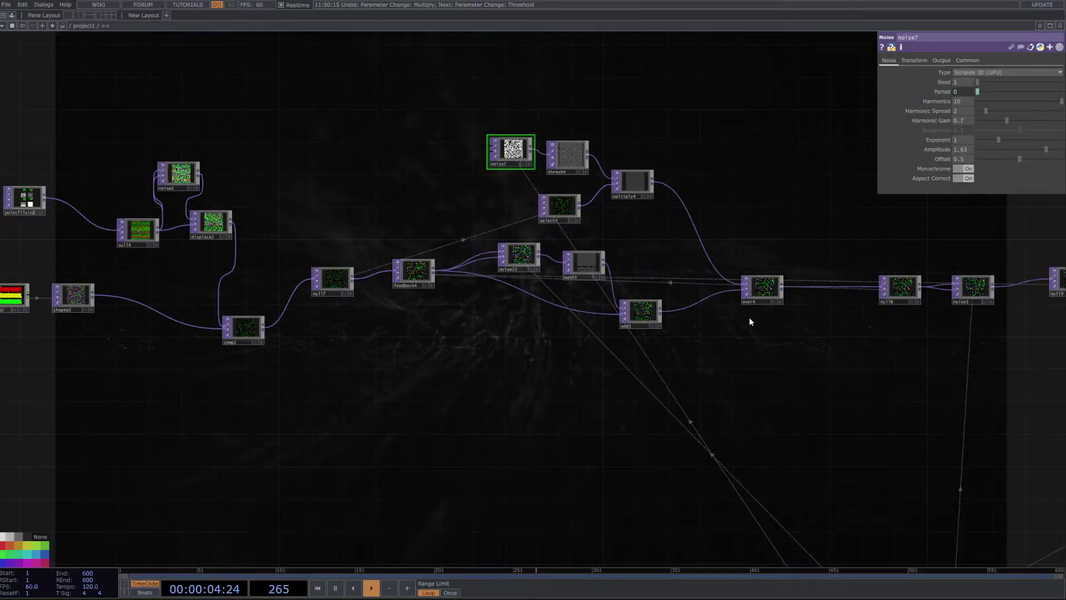
drag(906, 348, 653, 345)
- Set noise3's Harmonics to 1, Harmonic Spread to 20 and Exponent to 3.81
click(723, 288)
drag(717, 222, 532, 409)
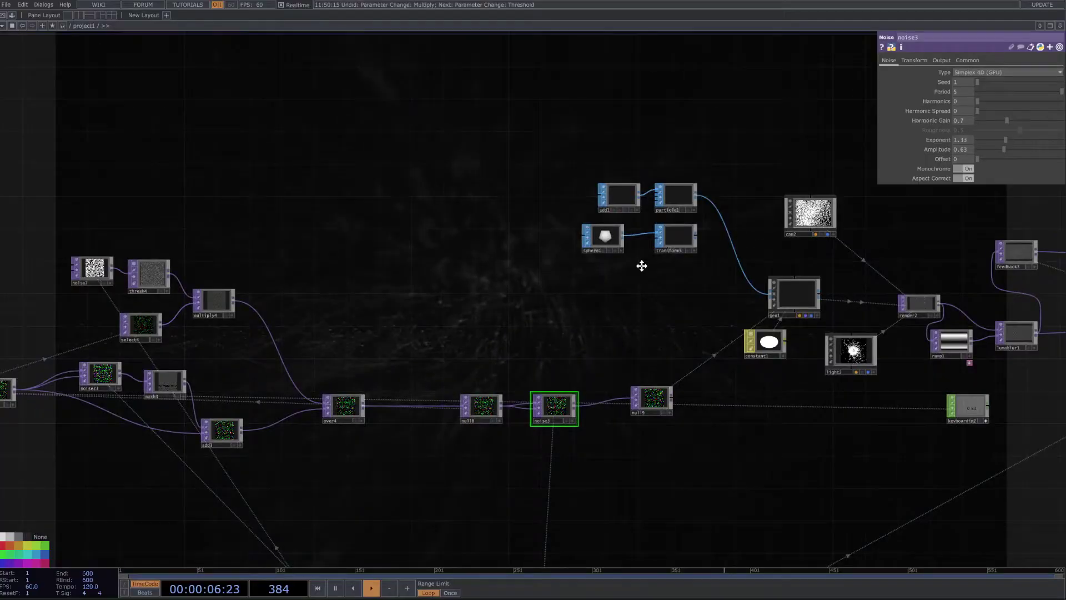
scroll(643, 266, down, 3)
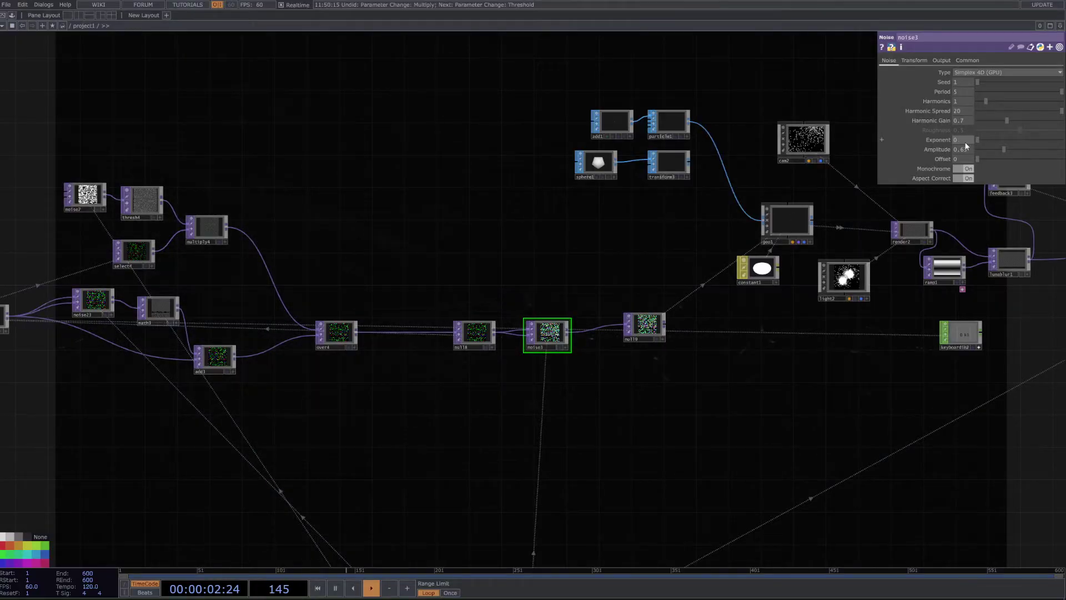
- Examine the geo1 transform expressions and the sphere1, add1 and particle1 nodes that can feed its geometry
drag(776, 384, 475, 355)
scroll(575, 387, down, 3)
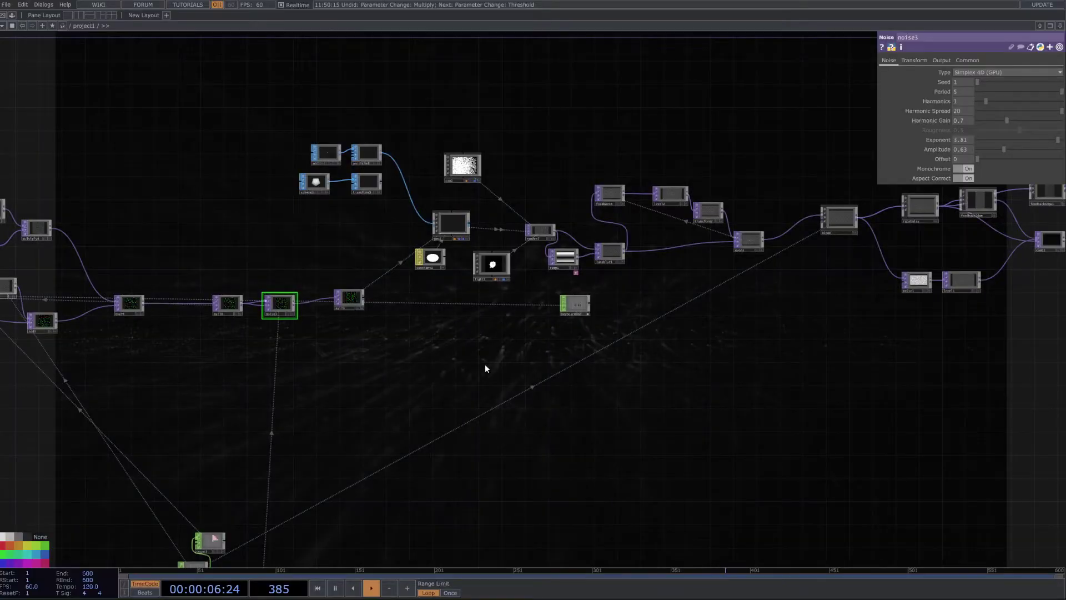
scroll(421, 292, up, 2)
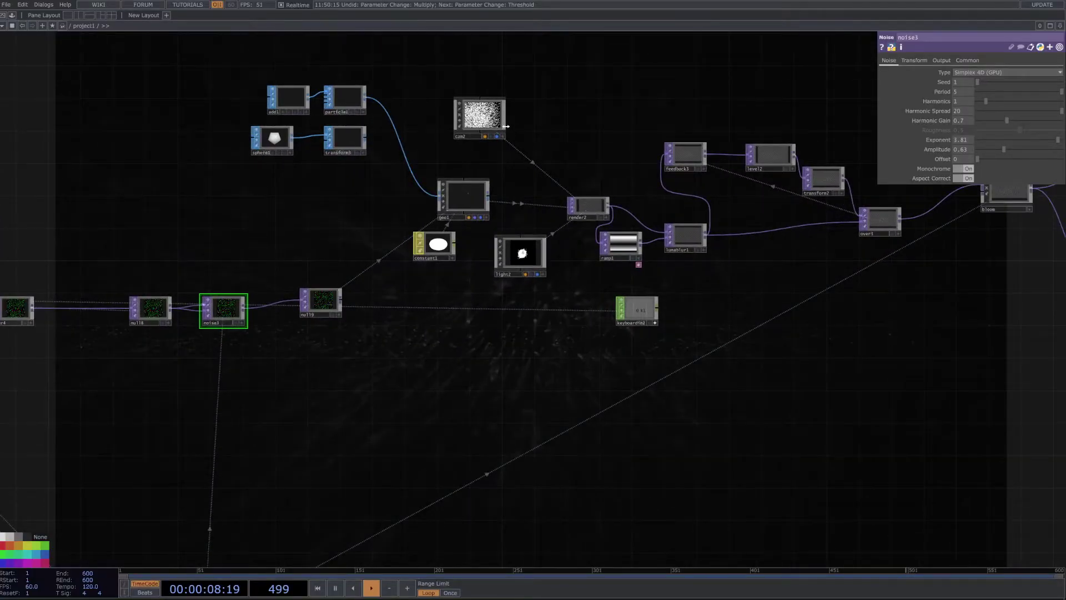
drag(511, 171, 583, 265)
click(536, 294)
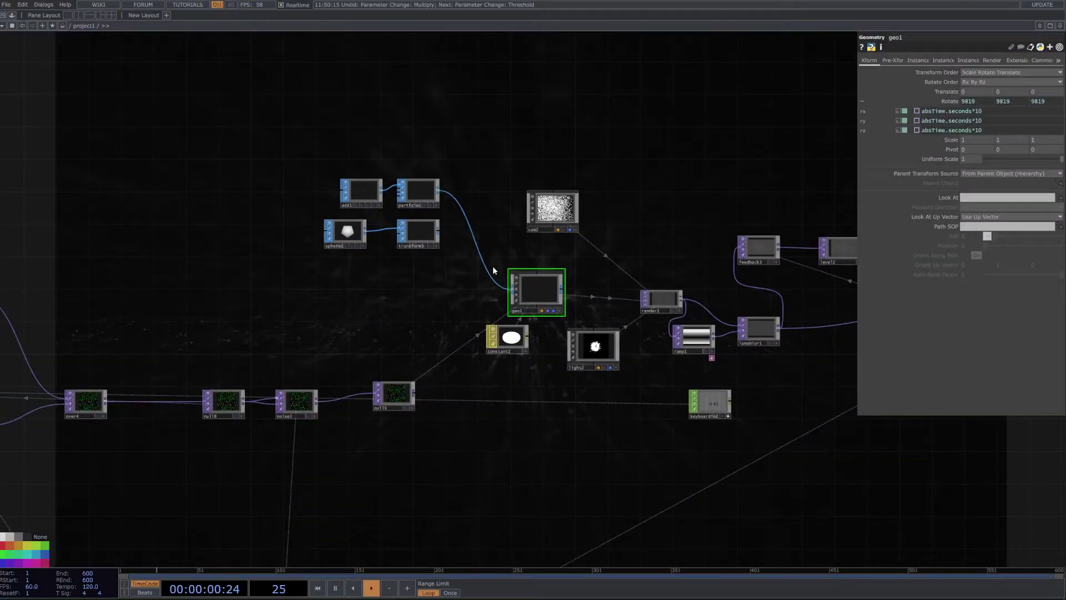
right_drag(351, 197, 351, 197)
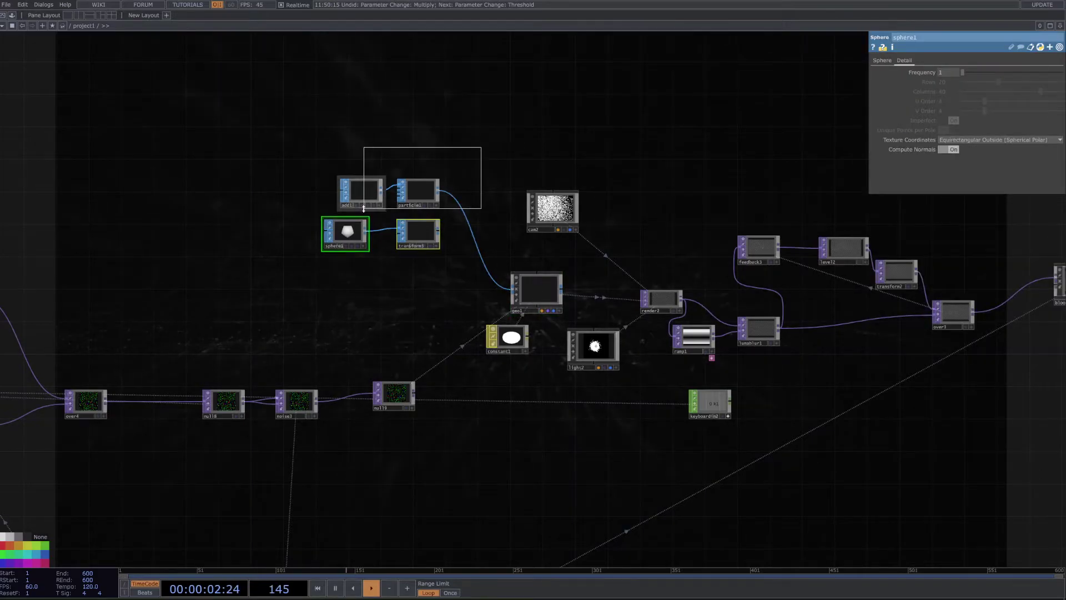
- Connect transform3 to geo1 in place of particle1, so the sphere1 geometry feeds it
click(444, 225)
drag(439, 227, 472, 235)
drag(437, 329, 505, 317)
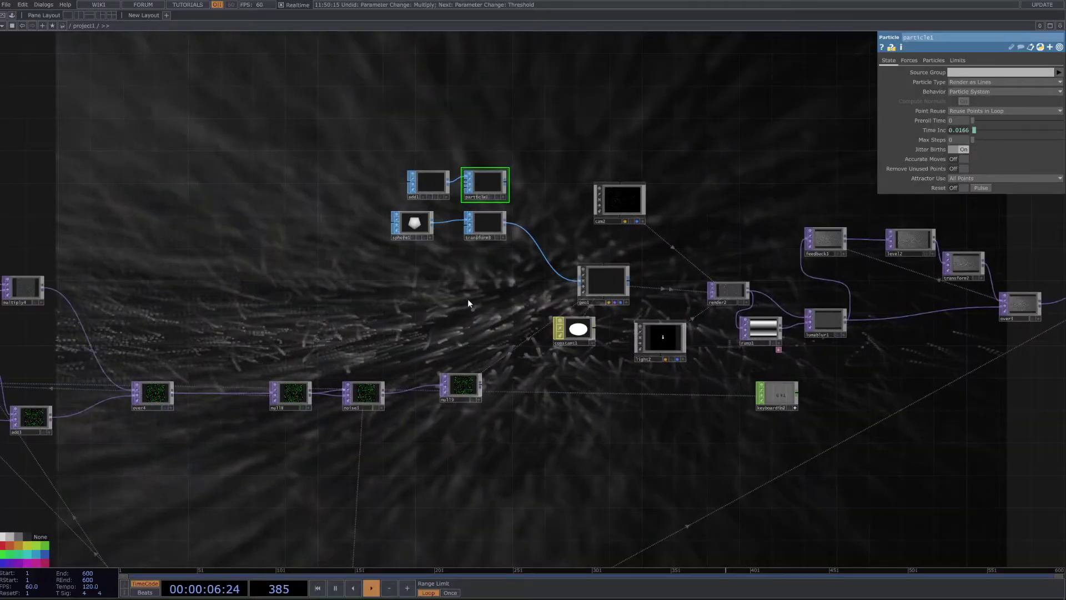
scroll(462, 291, up, 3)
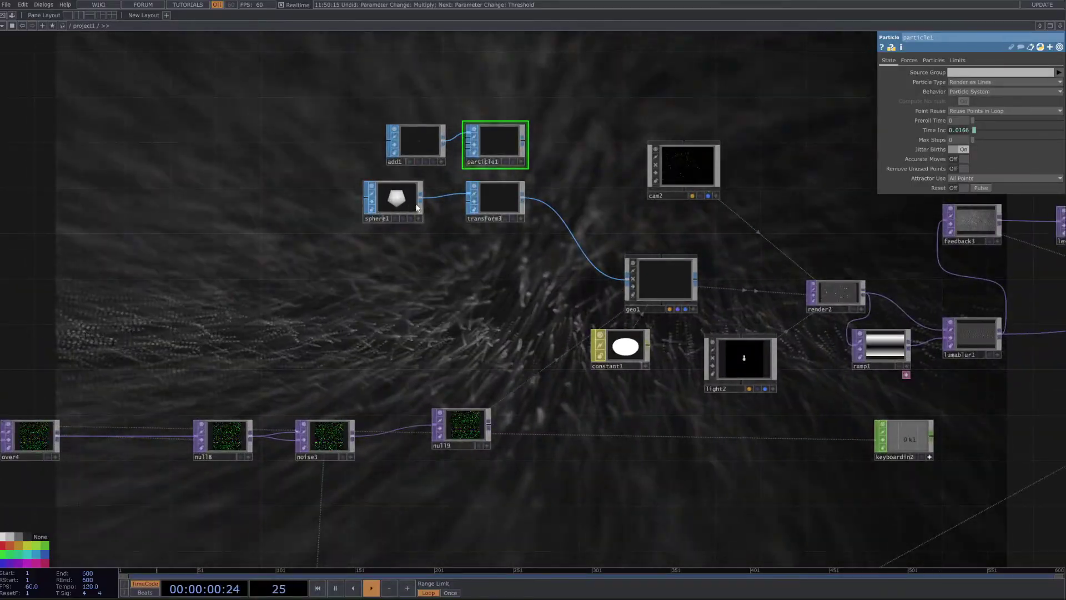
- Try a Rectangle SOP as an alternative to sphere1 feeding transform3, and remove it again
click(397, 201)
click(883, 60)
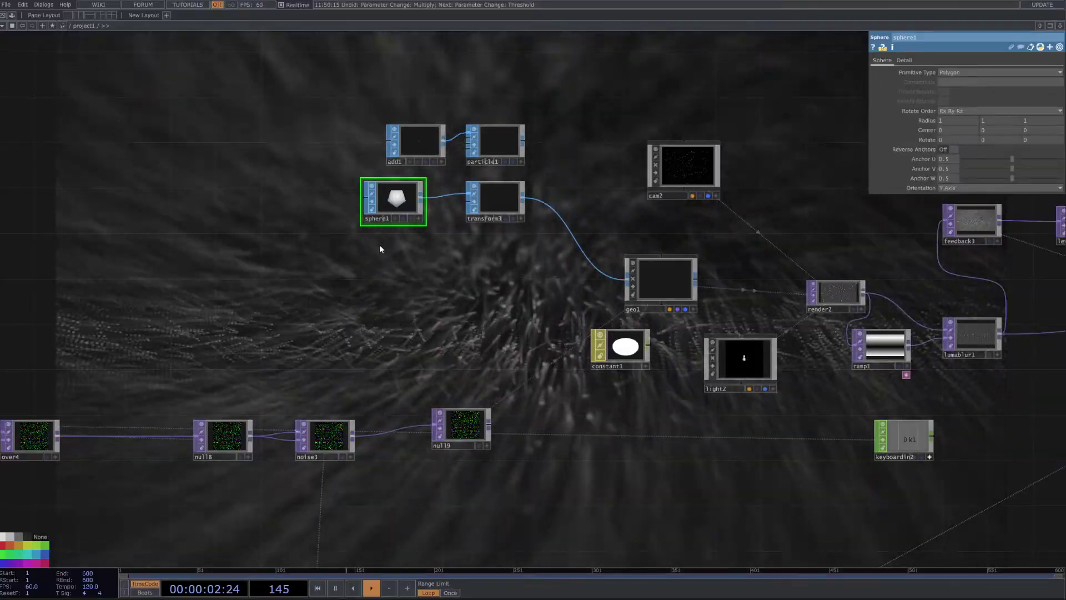
key(Tab)
click(338, 139)
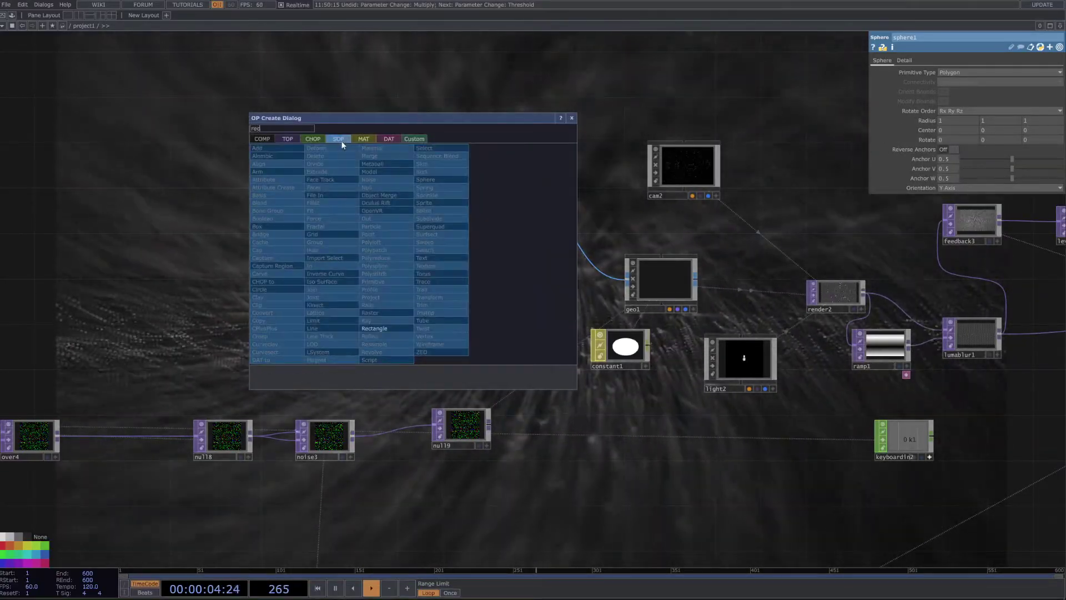
click(368, 336)
click(381, 279)
drag(398, 278, 471, 198)
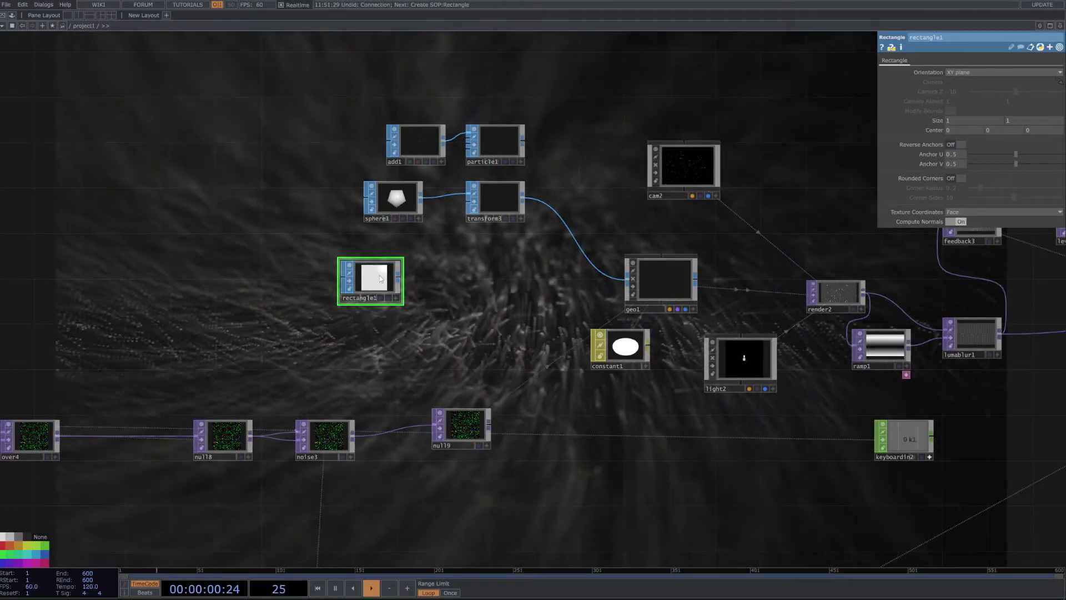
key(Delete)
- Examine the rendering setup of cam2, geo1, constant1 and light2, and inspect the render2 output up close
scroll(435, 272, down, 2)
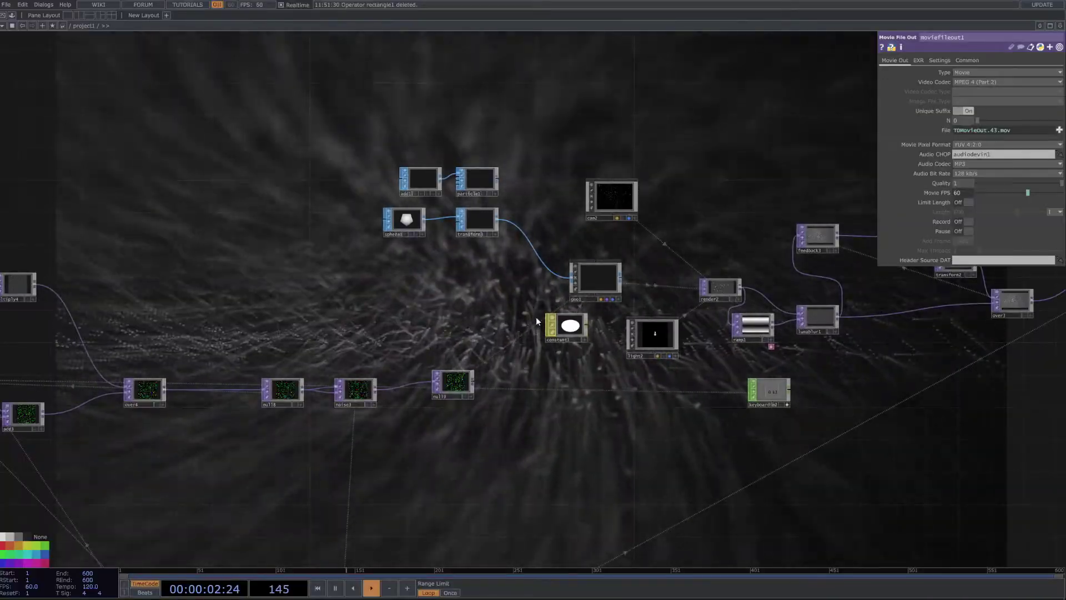
scroll(611, 339, down, 2)
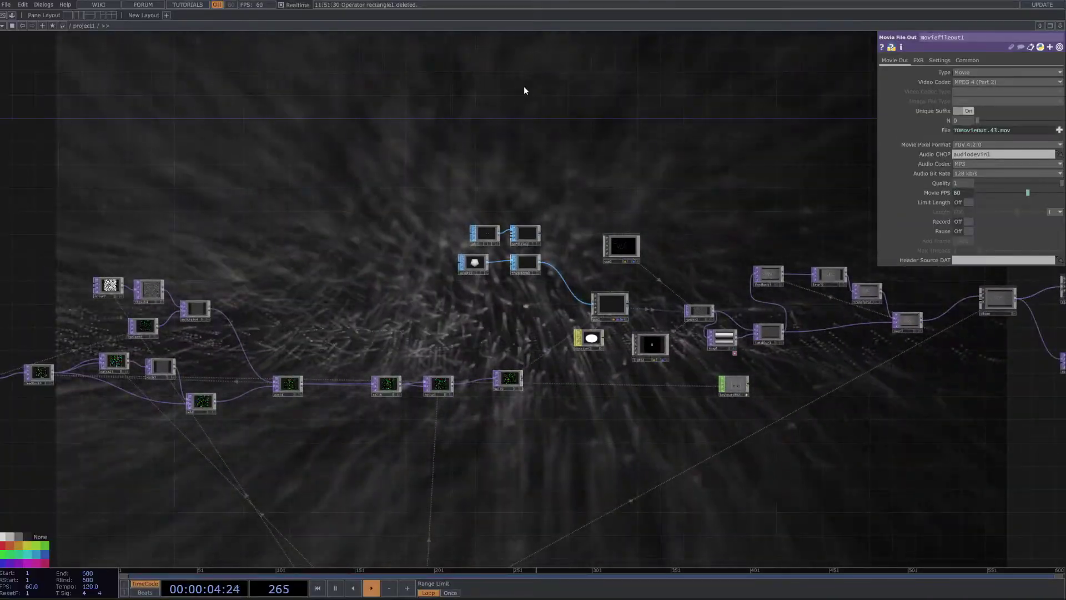
drag(705, 461, 574, 410)
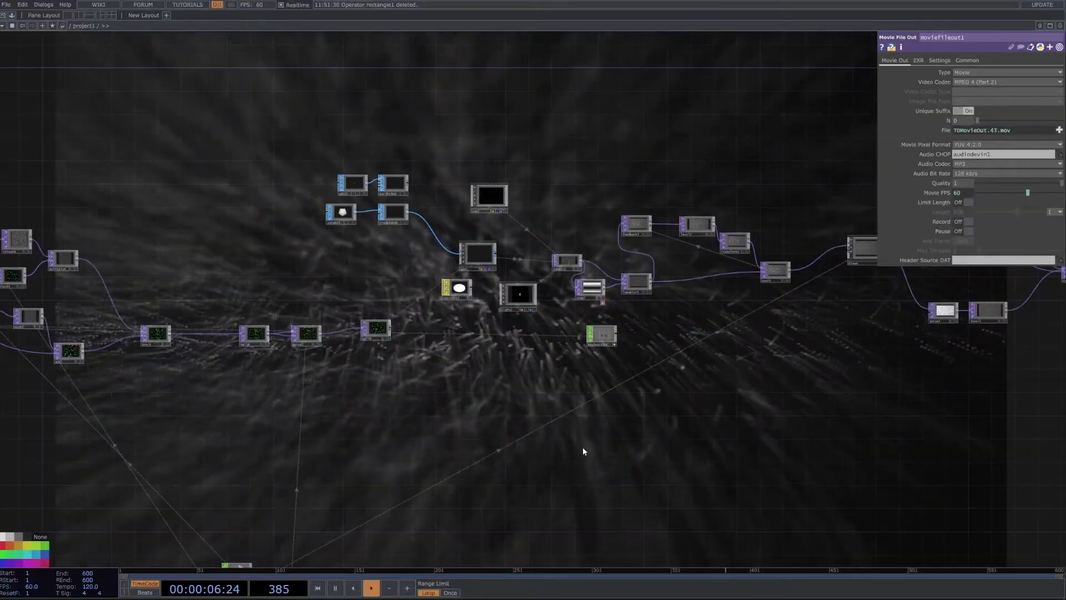
right_drag(457, 135, 543, 381)
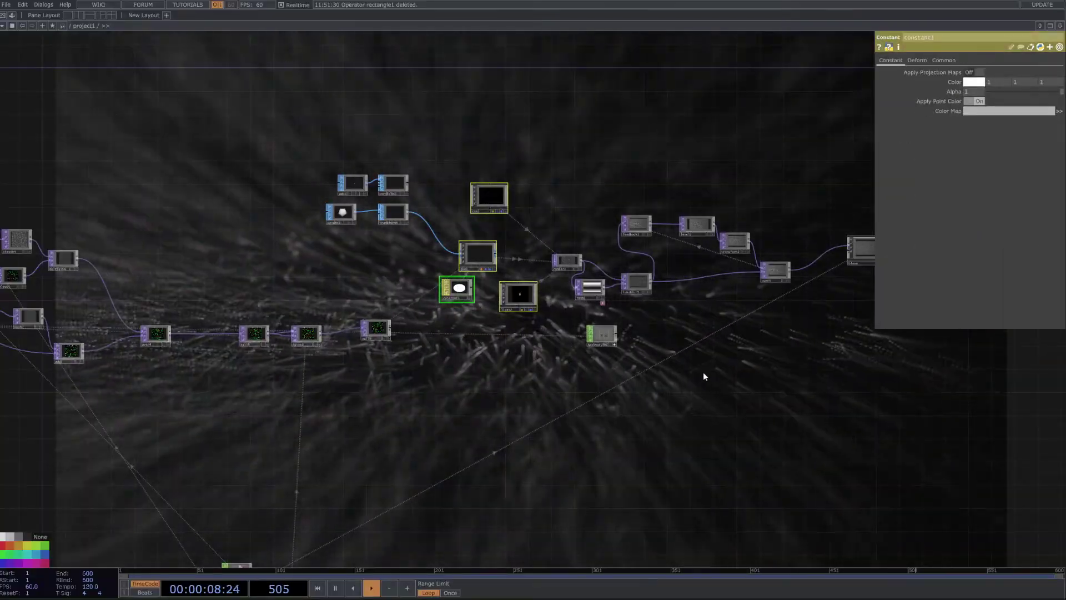
drag(641, 388, 519, 418)
click(444, 291)
scroll(453, 277, up, 15)
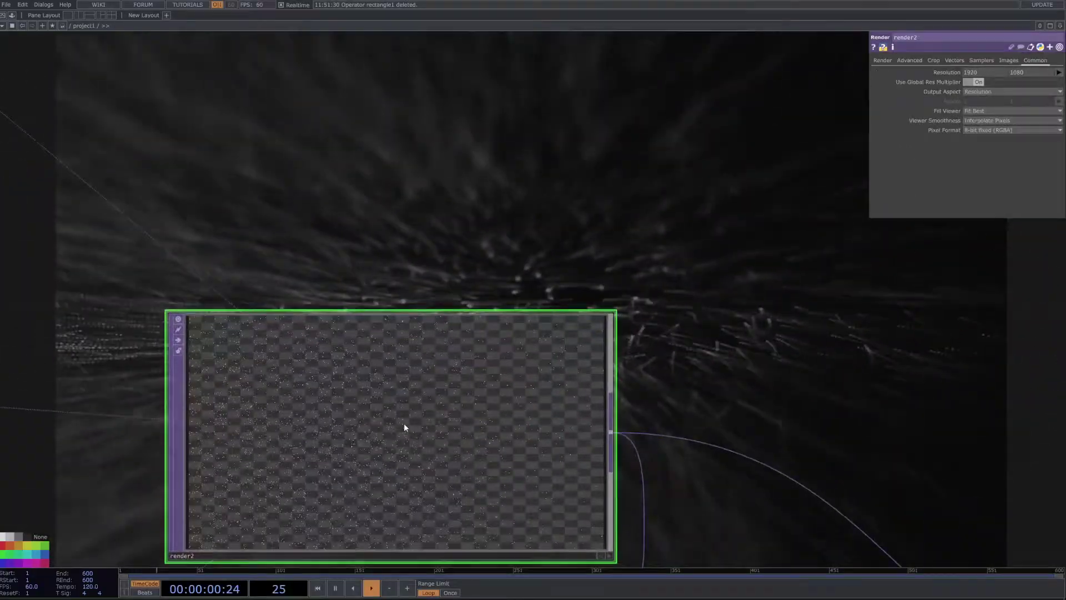
scroll(310, 447, down, 15)
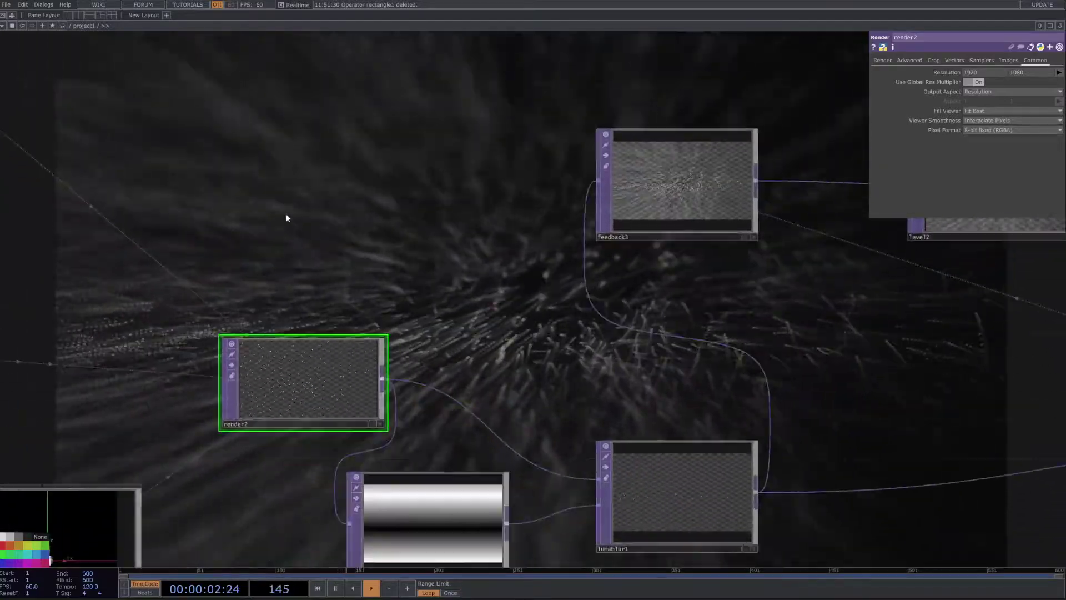
- Examine the image feedback loop from lumablur1 and feedback3 through level2 and transform2 to over3
drag(527, 416, 357, 231)
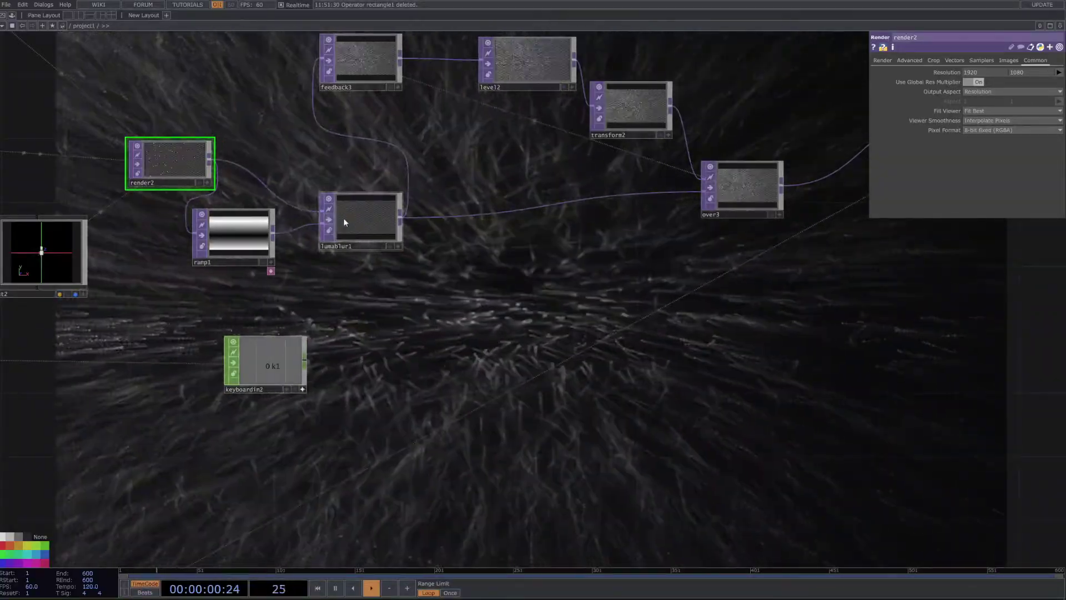
drag(454, 290, 419, 336)
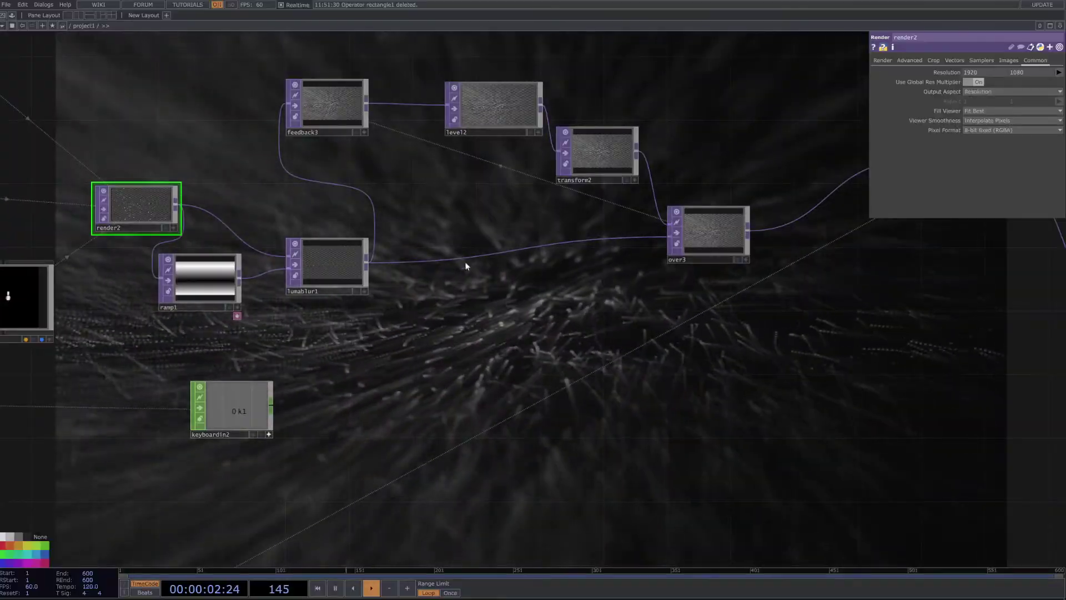
drag(398, 274, 358, 355)
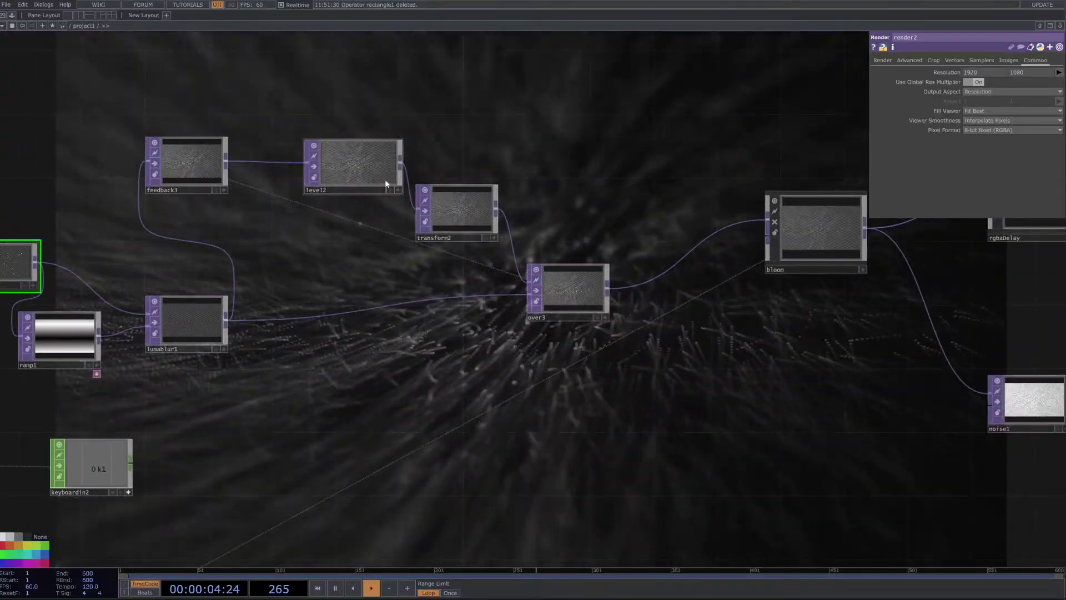
click(388, 171)
right_drag(216, 111, 581, 305)
click(567, 278)
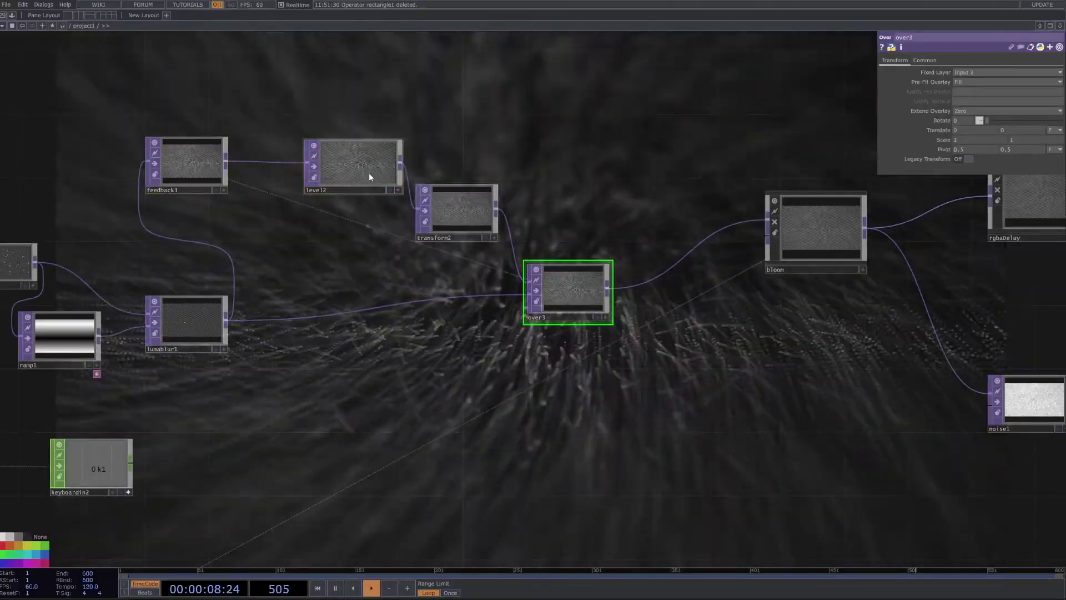
- Set the Opacity of level2 in the image feedback loop to 0.81
click(368, 173)
drag(1018, 79, 1054, 86)
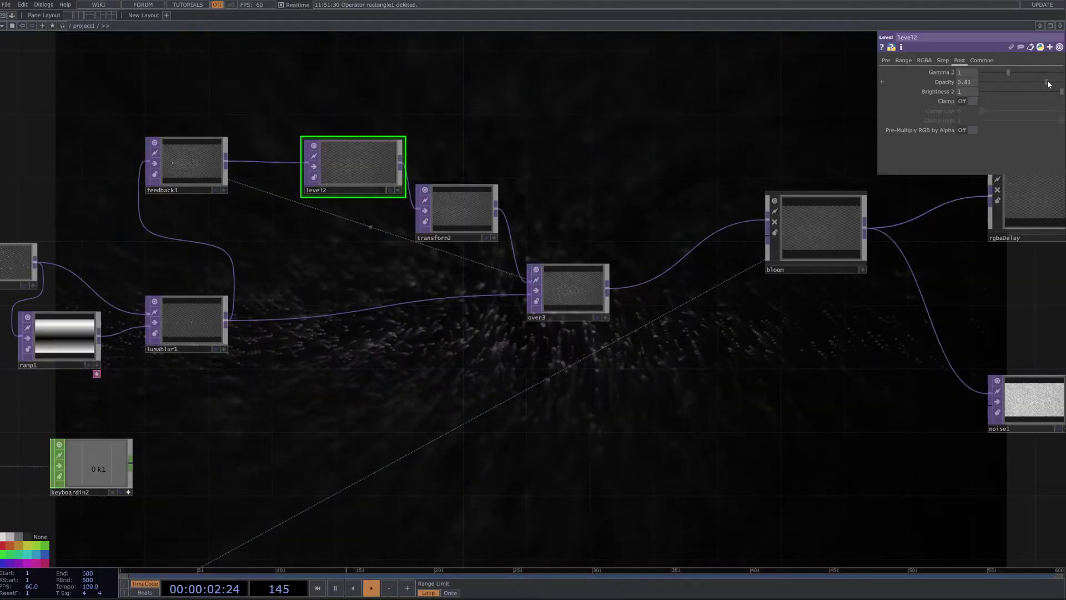
drag(730, 332, 635, 347)
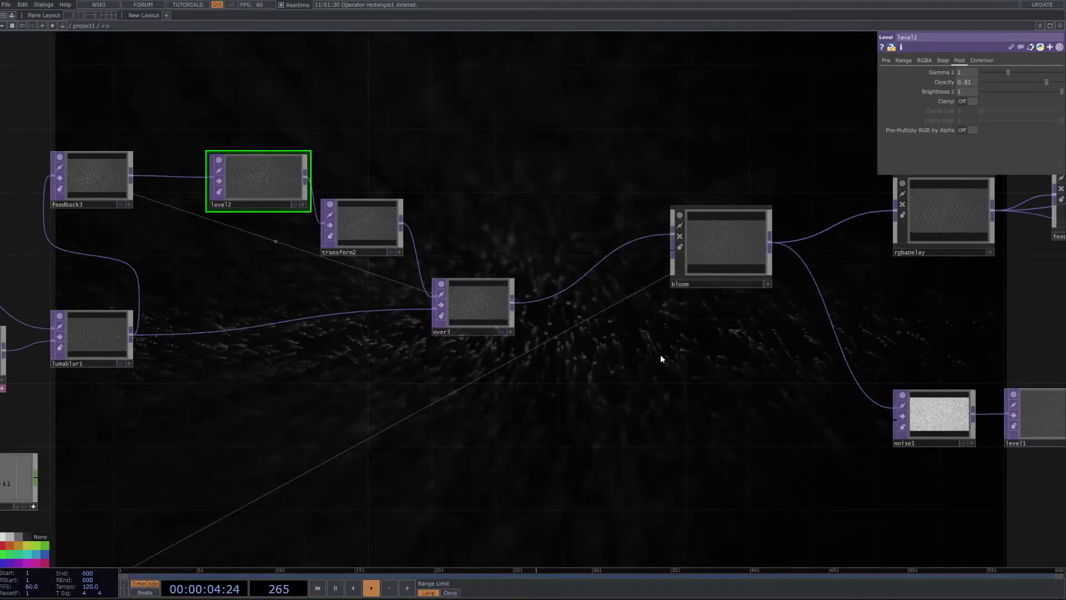
- Examine the bloom node's Intensity and the select1 audio expression on its Bloom Level
scroll(661, 358, down, 3)
click(631, 311)
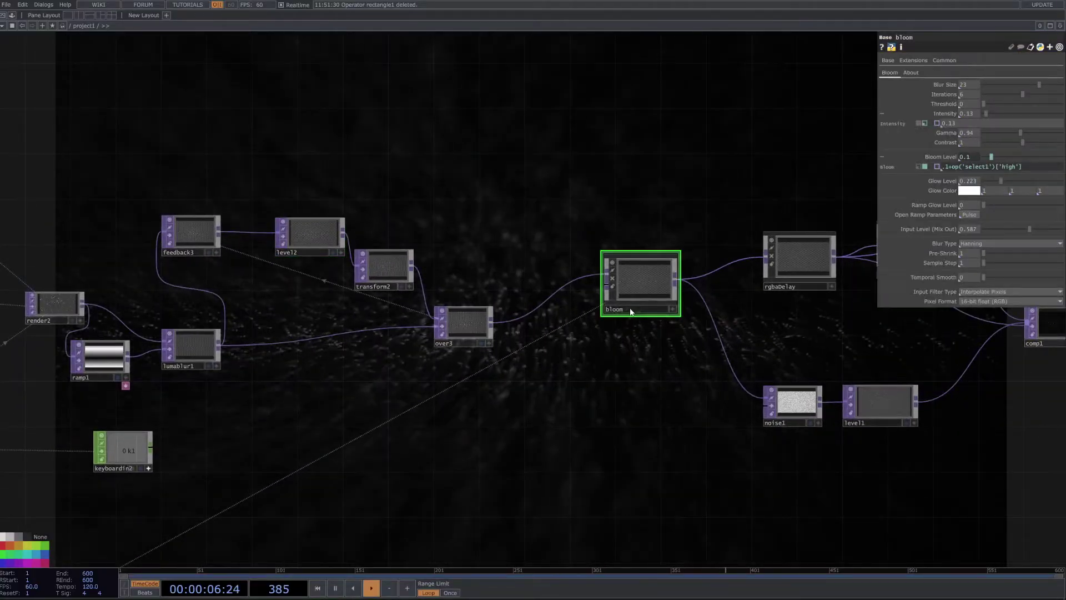
drag(684, 169, 604, 207)
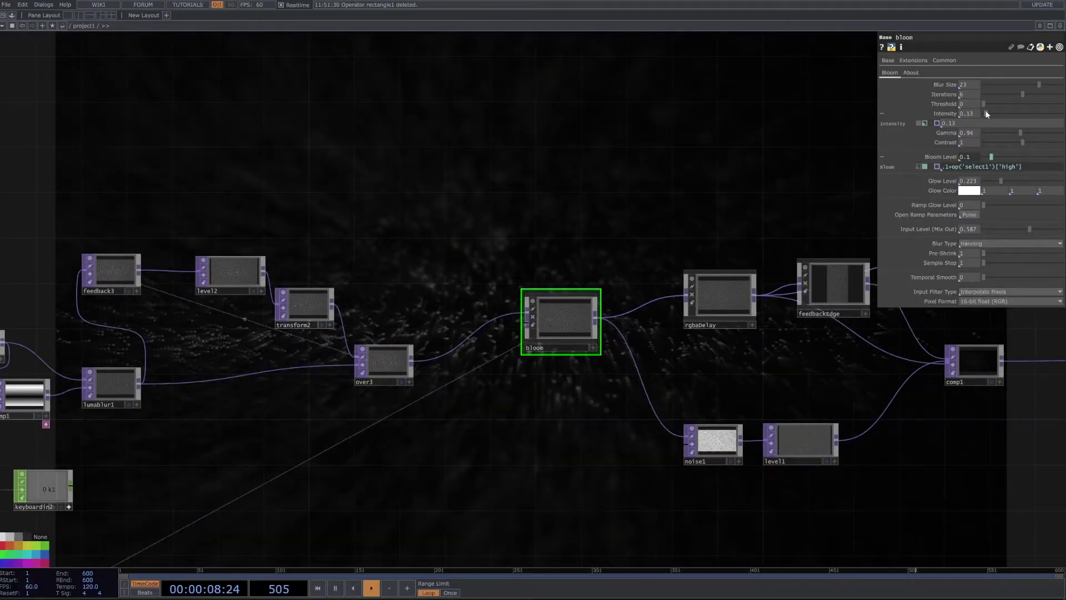
click(1039, 166)
- Trace the links from the audio analysis nodes and examine the audio-driven Seed of noise23 and Translate 4D of noise3
scroll(589, 458, down, 3)
drag(476, 510, 620, 330)
scroll(620, 330, down, 1)
drag(275, 477, 655, 300)
scroll(655, 300, down, 2)
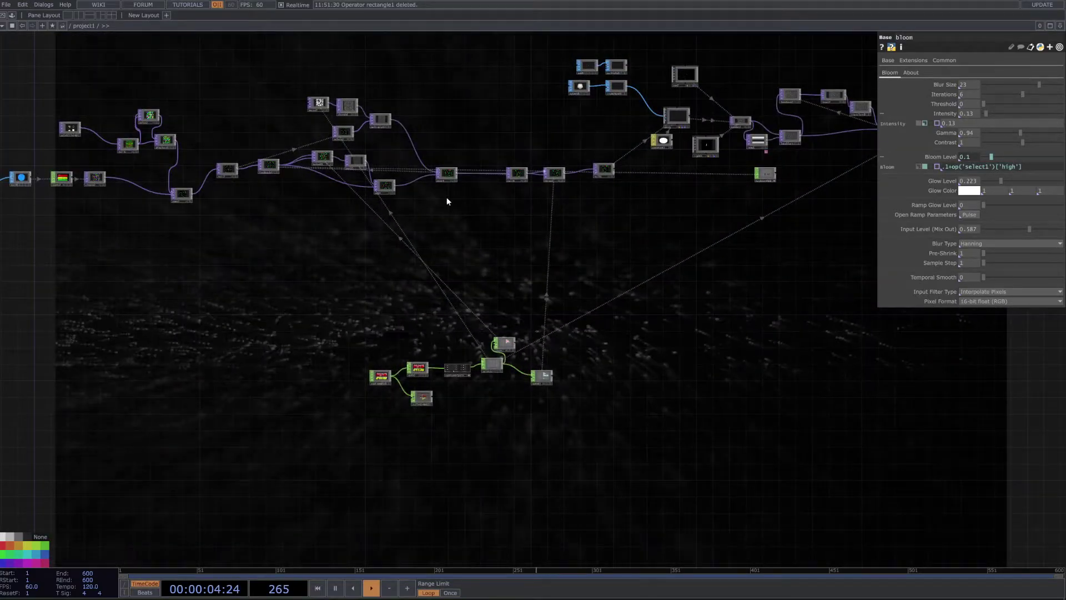
scroll(333, 161, up, 4)
scroll(326, 179, down, 2)
click(324, 181)
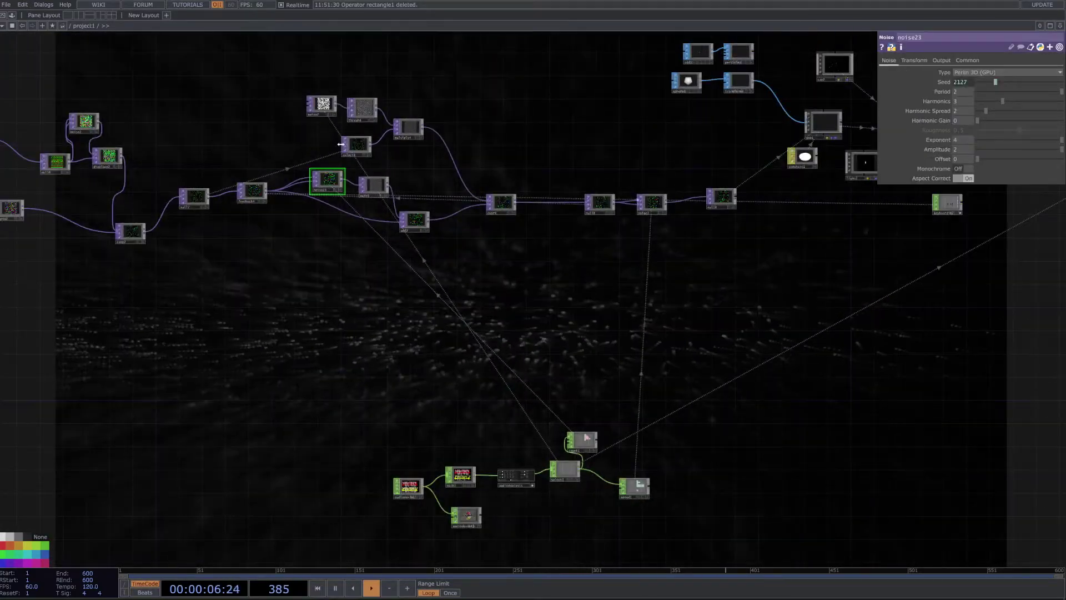
drag(337, 149, 335, 168)
scroll(337, 168, up, 1)
scroll(431, 274, down, 1)
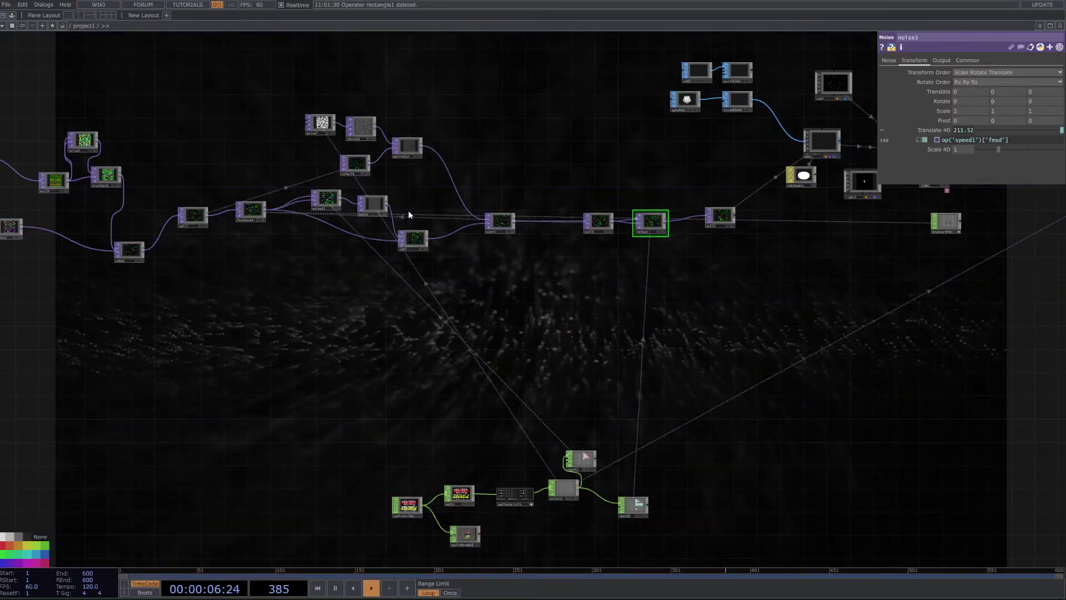
click(367, 163)
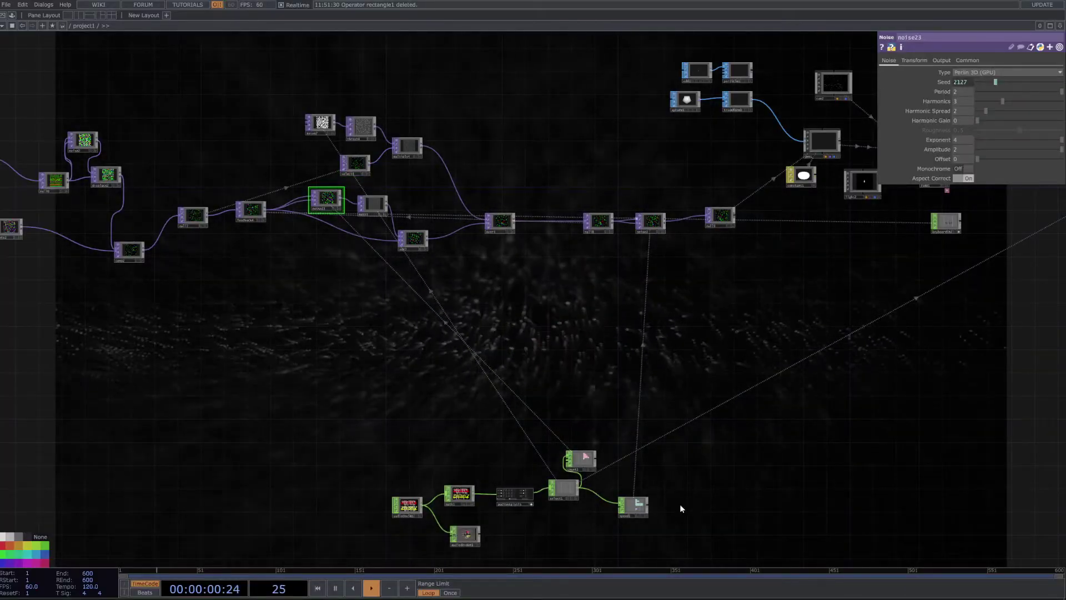
- Display the count1 channels in the network background, hide them again and return to the network overview
scroll(681, 508, up, 5)
click(578, 446)
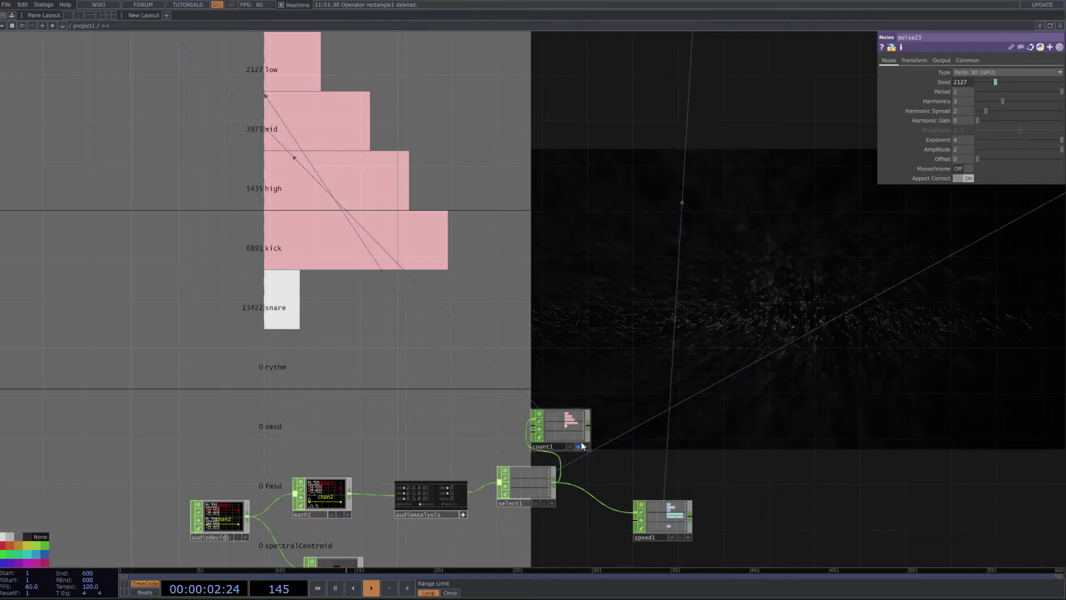
click(576, 446)
scroll(577, 447, down, 5)
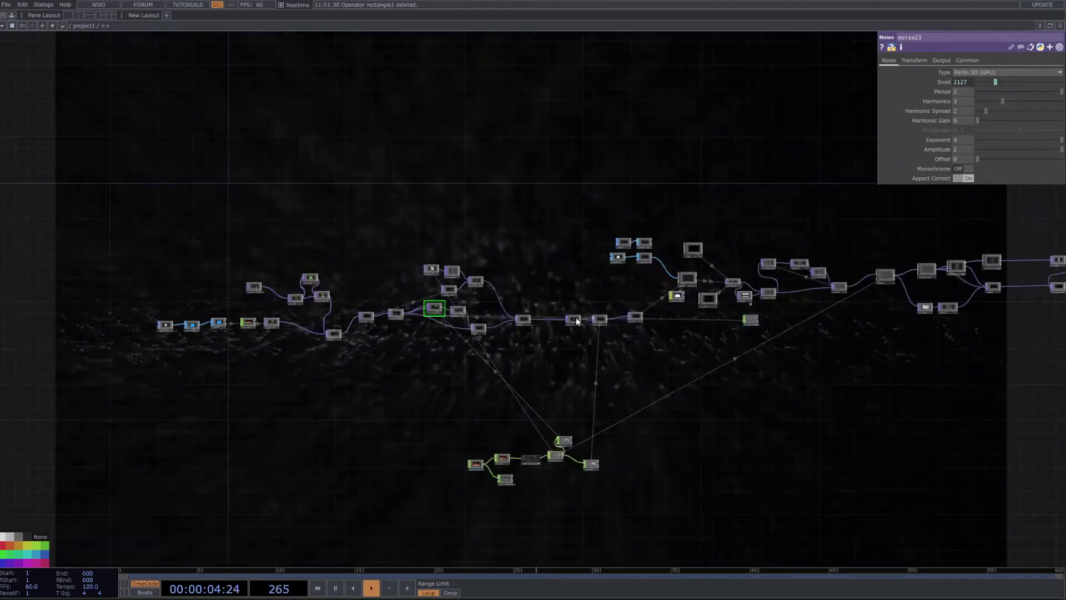
- Examine the sphere3 source and follow the network through to the bloom node
scroll(217, 319, up, 5)
click(219, 343)
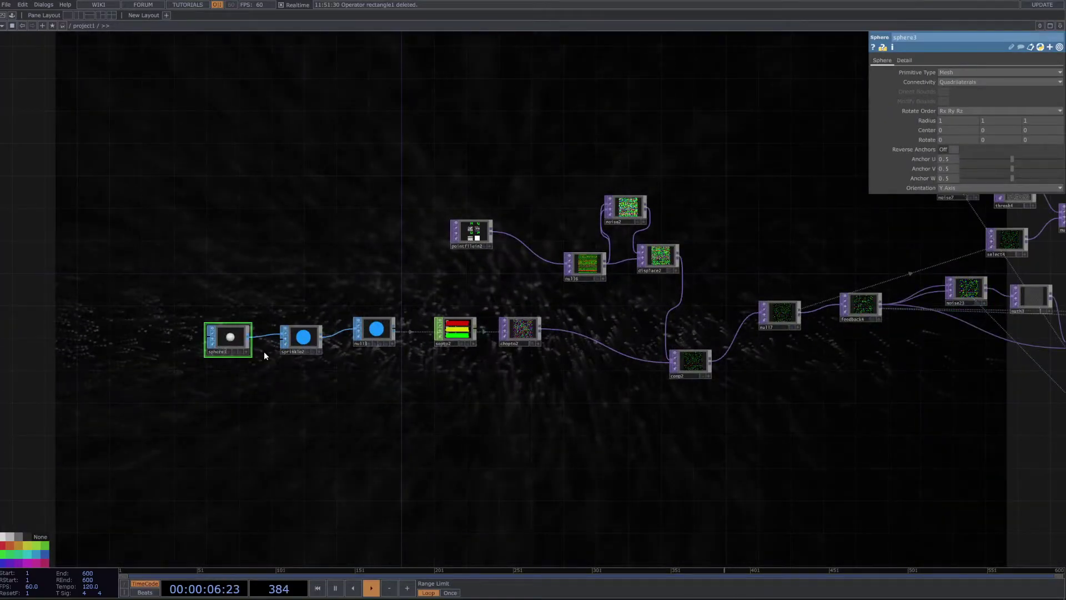
scroll(300, 417, down, 6)
scroll(592, 399, up, 2)
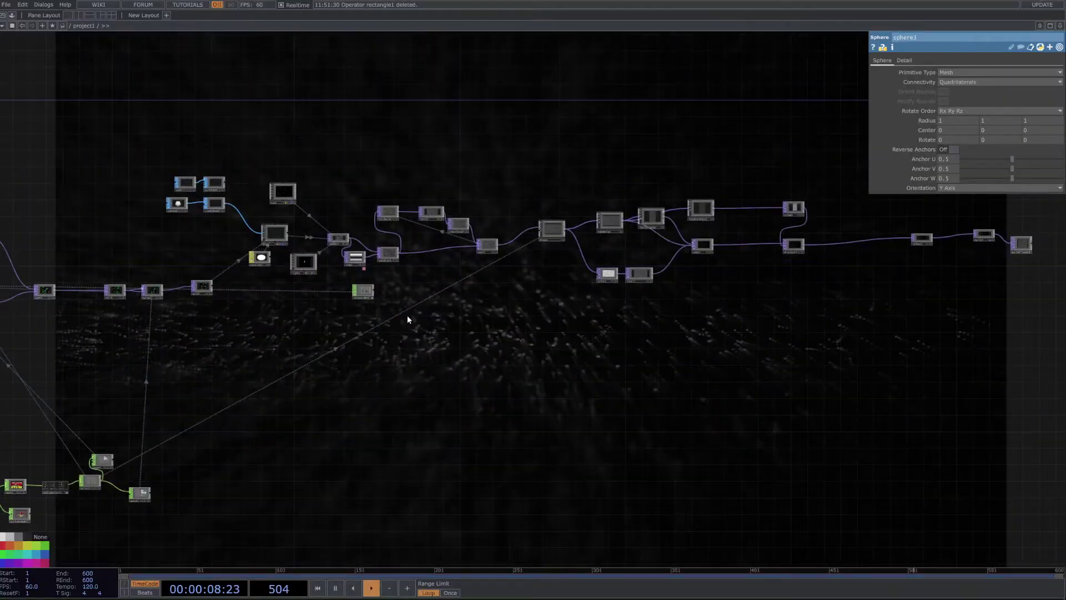
- Set the bloom node's Blur Size to 1, Iterations to 2 and Intensity to 2.15
click(553, 229)
scroll(552, 233, up, 5)
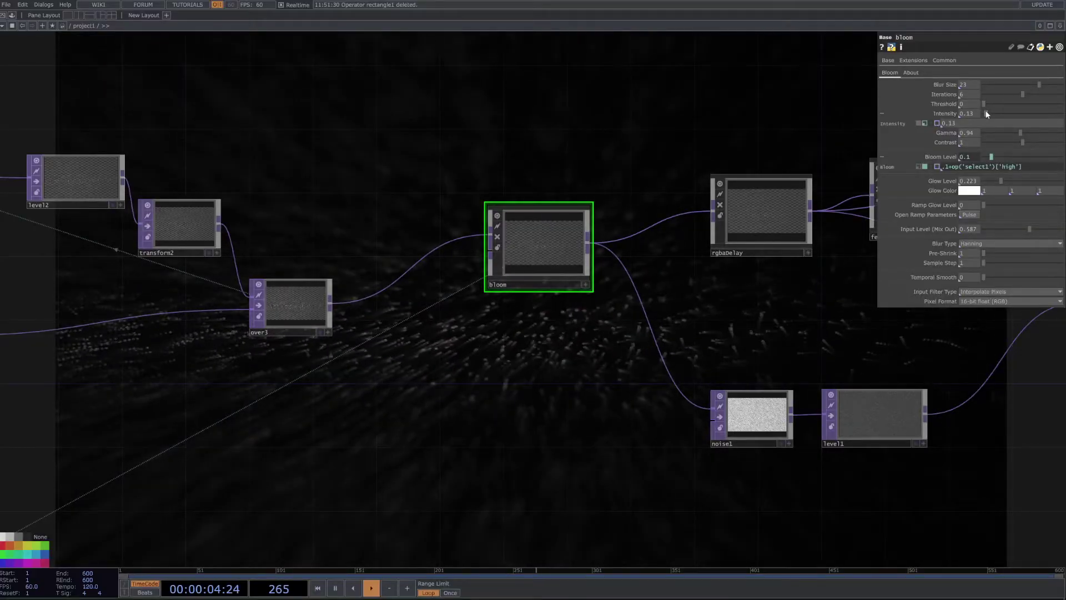
drag(986, 113, 1008, 115)
key(ctrl+z)
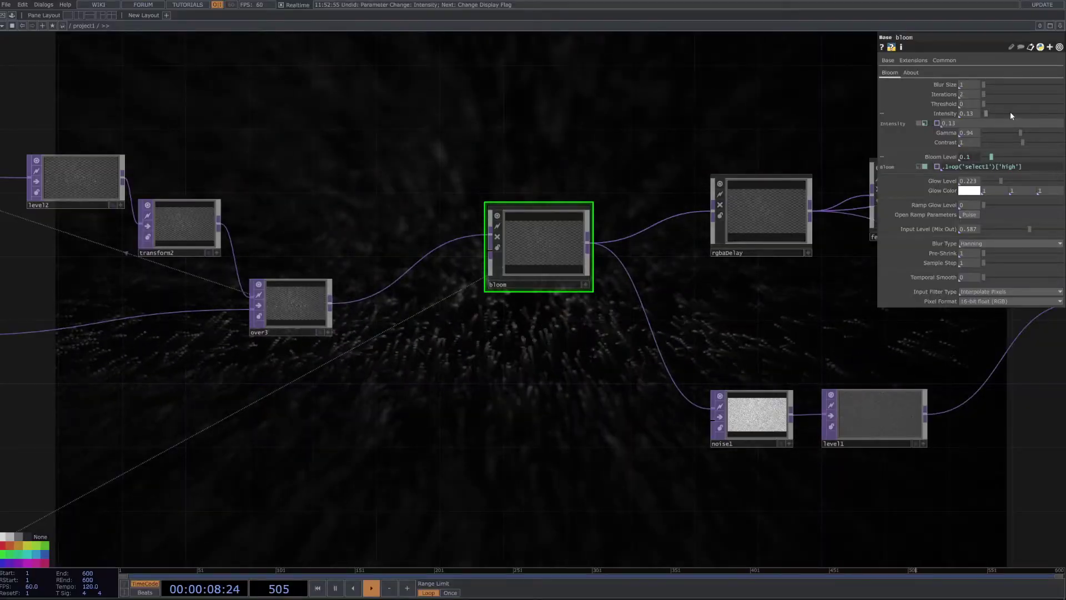
drag(1010, 111, 1025, 113)
drag(508, 181, 465, 317)
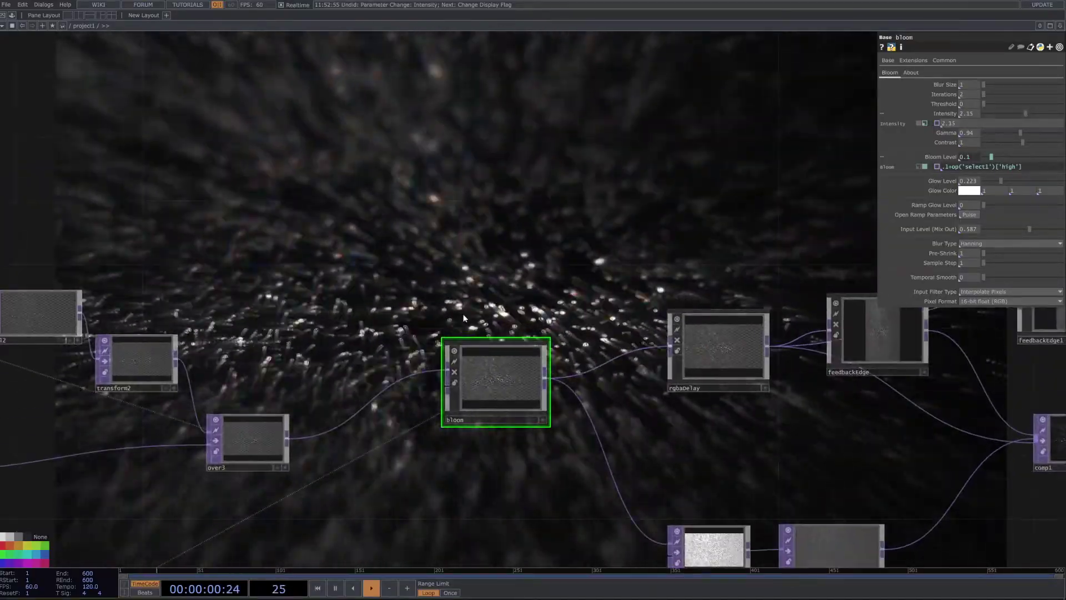
- Try a different Dry / Wet Mix on the rgbaDelay node that follows bloom
drag(599, 395, 548, 313)
scroll(549, 313, down, 3)
drag(643, 357, 621, 355)
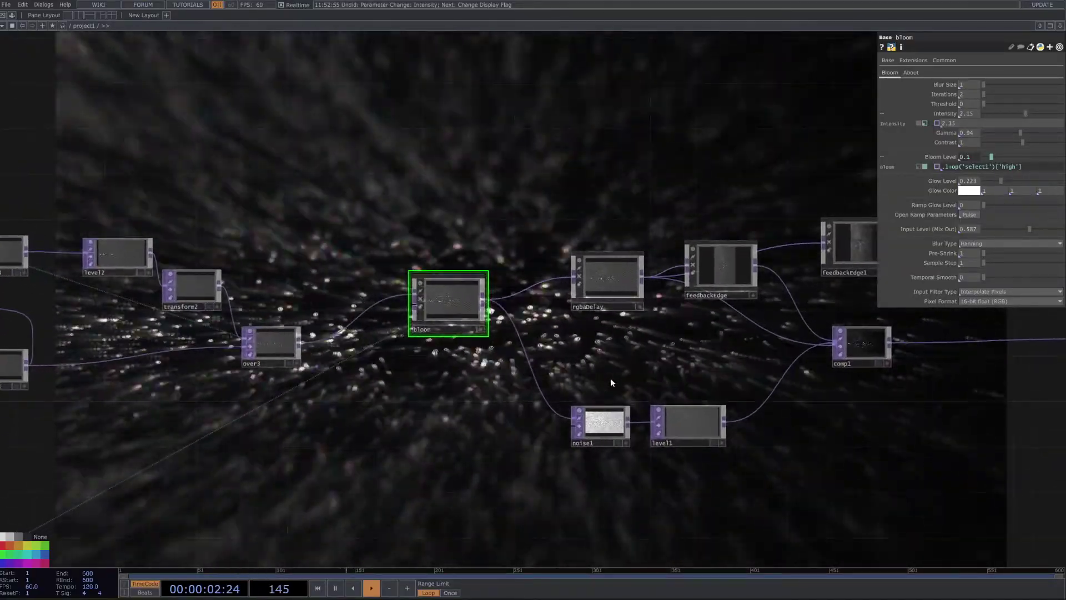
drag(547, 347, 412, 355)
click(476, 282)
drag(487, 220, 518, 304)
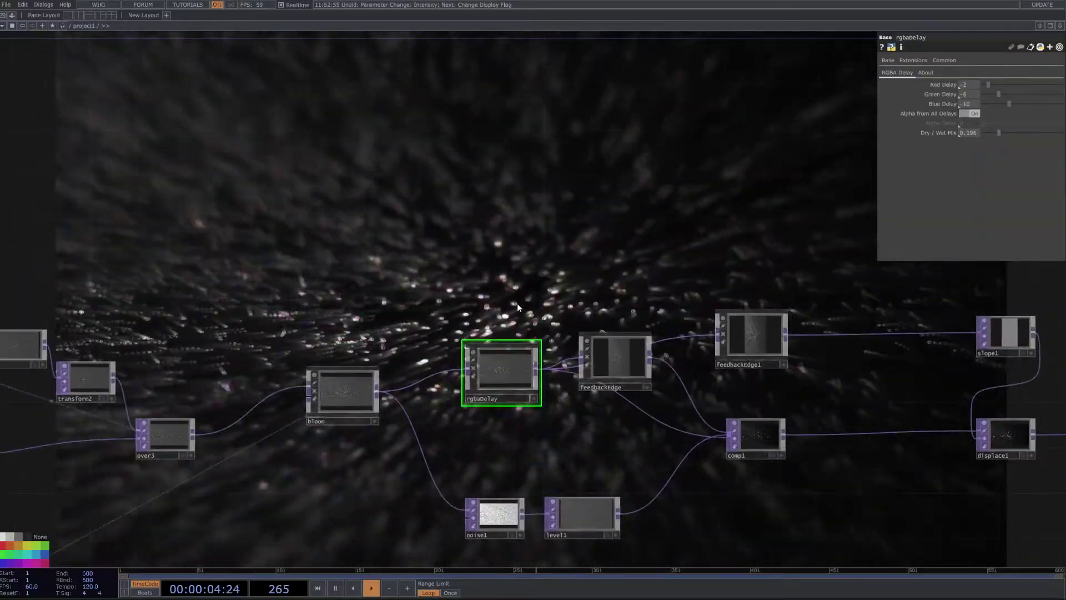
drag(1008, 133, 948, 135)
- Examine the feedbackEdge node's parameters and undo the rgbaDelay Dry / Wet Mix change
drag(560, 299, 552, 399)
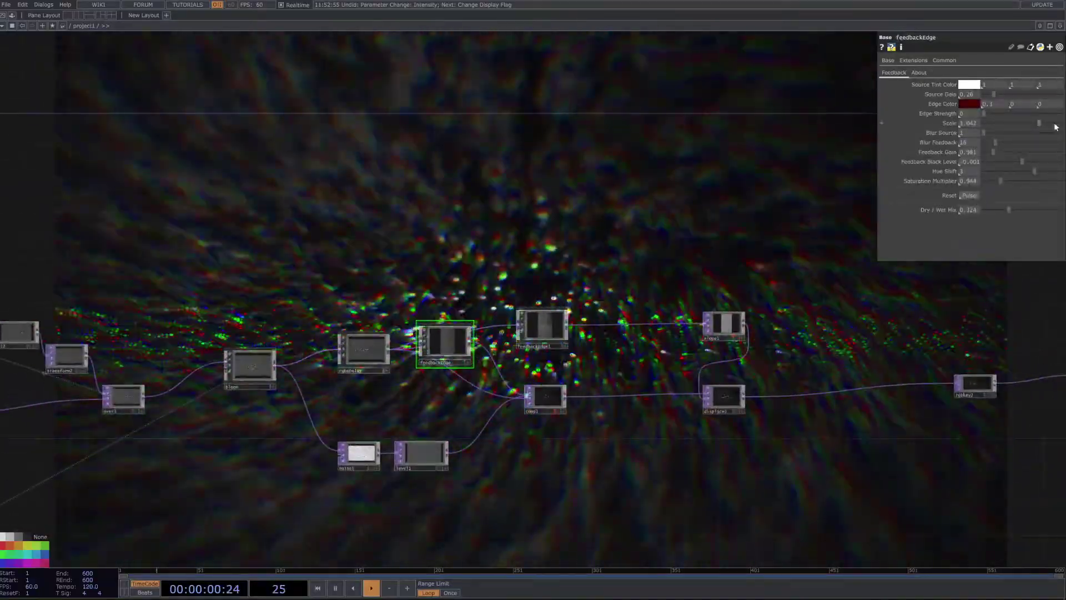
scroll(543, 326, up, 1)
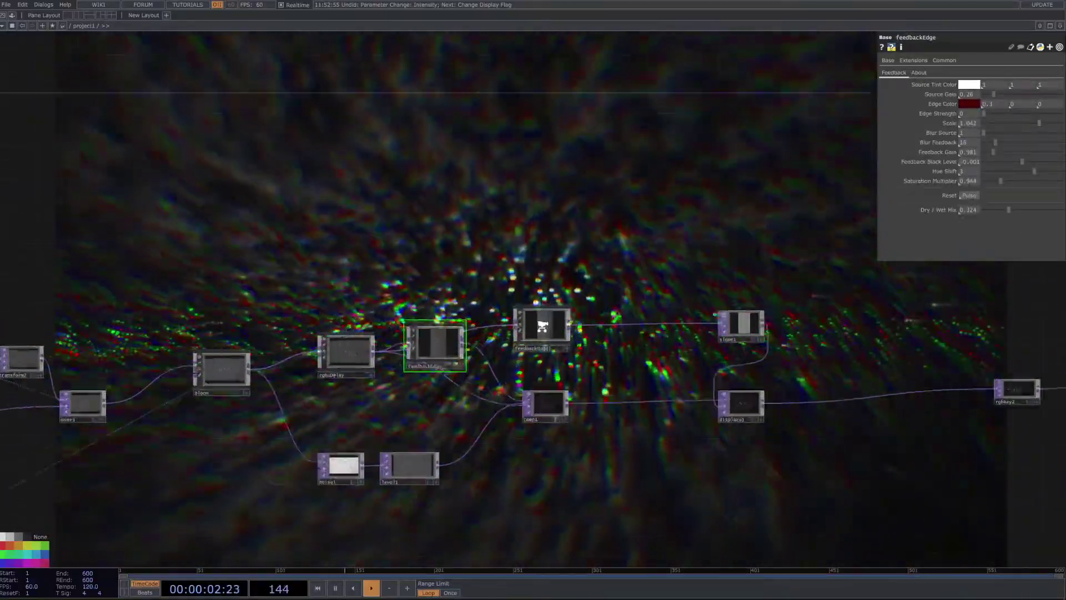
scroll(543, 326, up, 3)
key(ctrl+z)
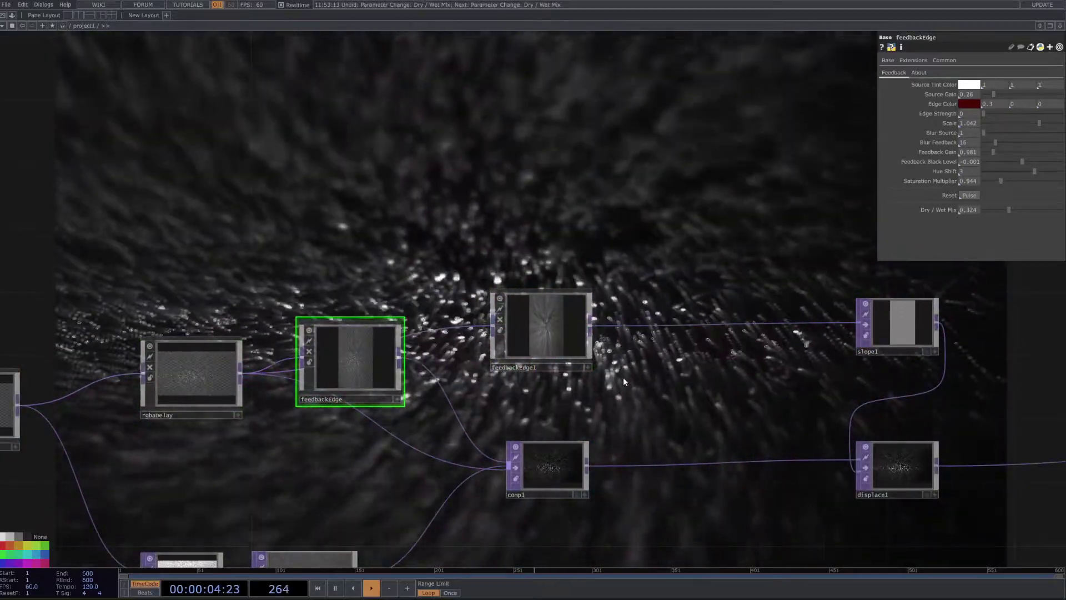
- Raise the Dry / Wet Mix of rgbaDelay to its maximum for a full color-channel split
click(225, 374)
drag(995, 134, 1064, 135)
drag(620, 275, 566, 274)
- Examine the parameters of feedbackEdge1 and the Operation and inputs of the comp1 composite
click(530, 336)
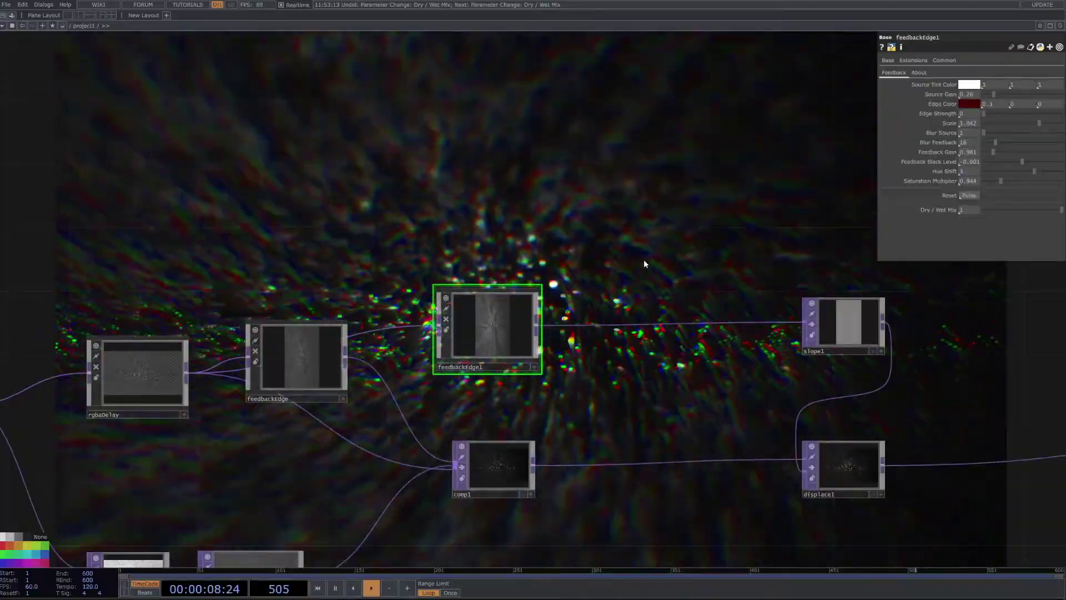
drag(566, 380, 534, 337)
scroll(534, 337, down, 3)
drag(487, 403, 489, 460)
scroll(381, 480, up, 6)
scroll(319, 322, down, 3)
drag(250, 304, 439, 279)
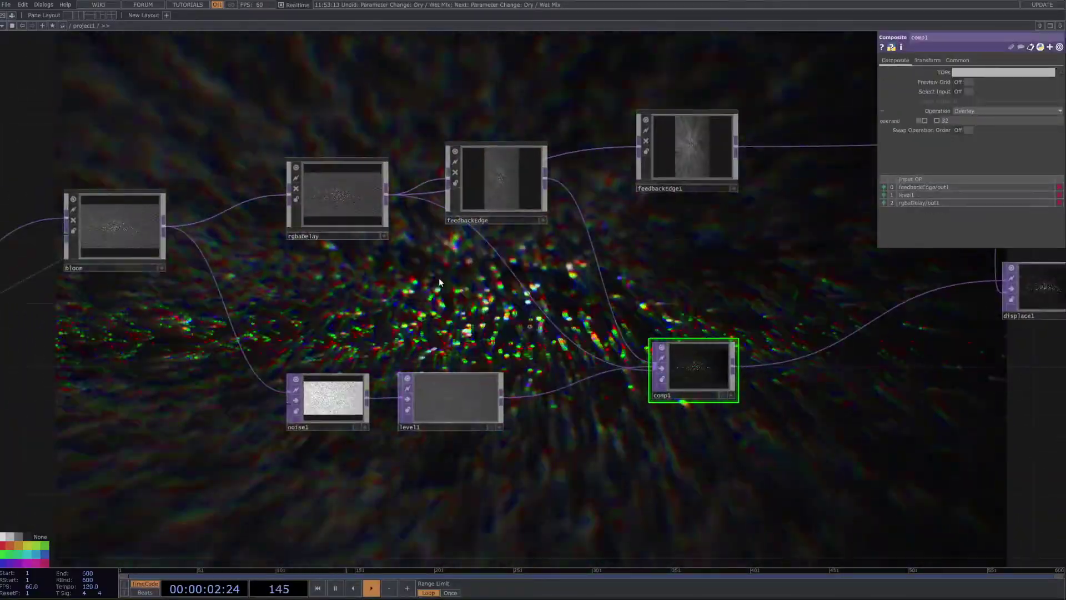
- Align the rgbaDelay node level with bloom and examine the feedbackEdge and noise1 nodes
drag(345, 203, 345, 235)
click(524, 166)
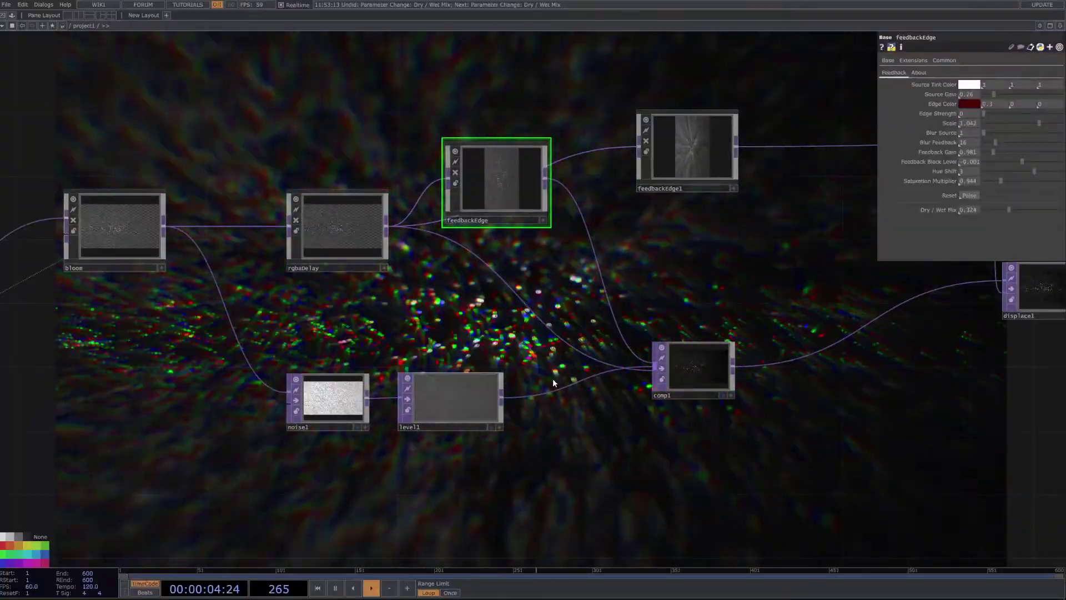
click(333, 398)
- Disconnect feedbackEdge from comp1 and set the comp1 Operation to Screen
click(701, 372)
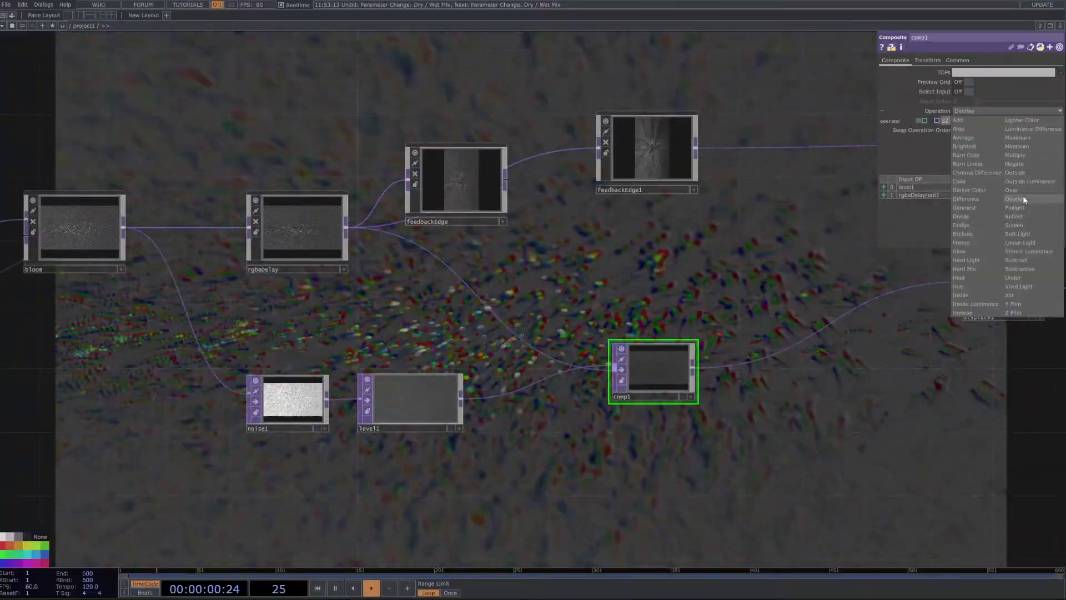
click(1021, 225)
drag(687, 275, 611, 257)
- Darken the noise in level1 and examine the displace1 node fed by slope1
click(356, 382)
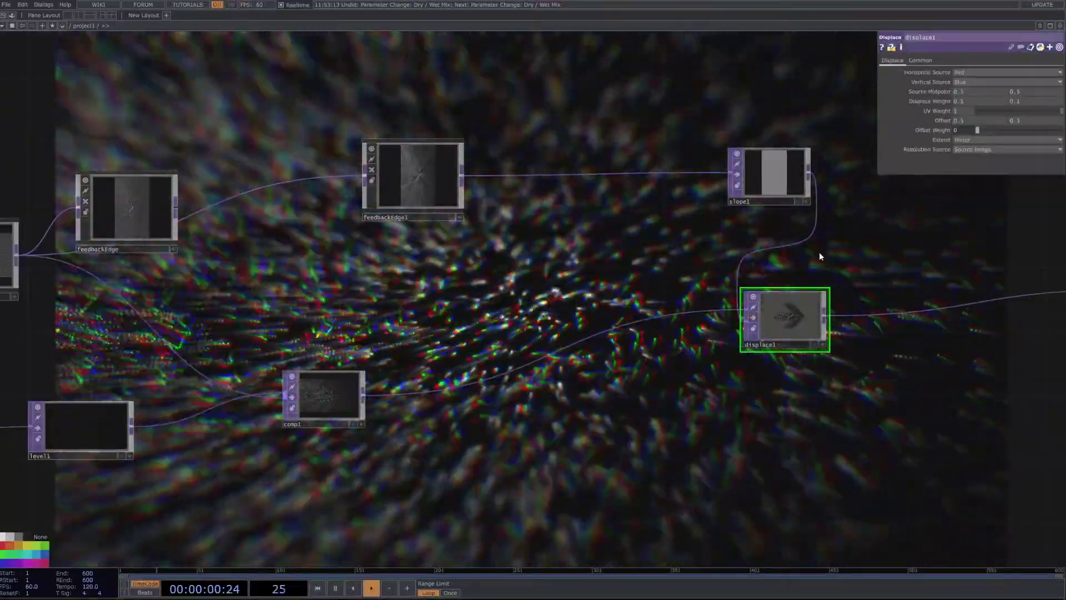
scroll(821, 257, right, 3)
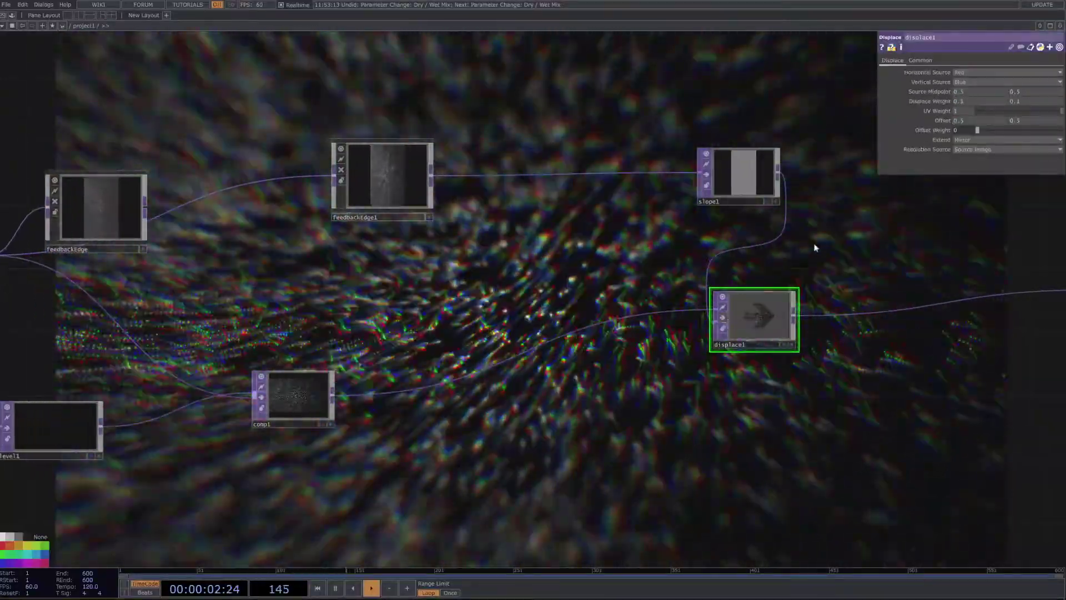